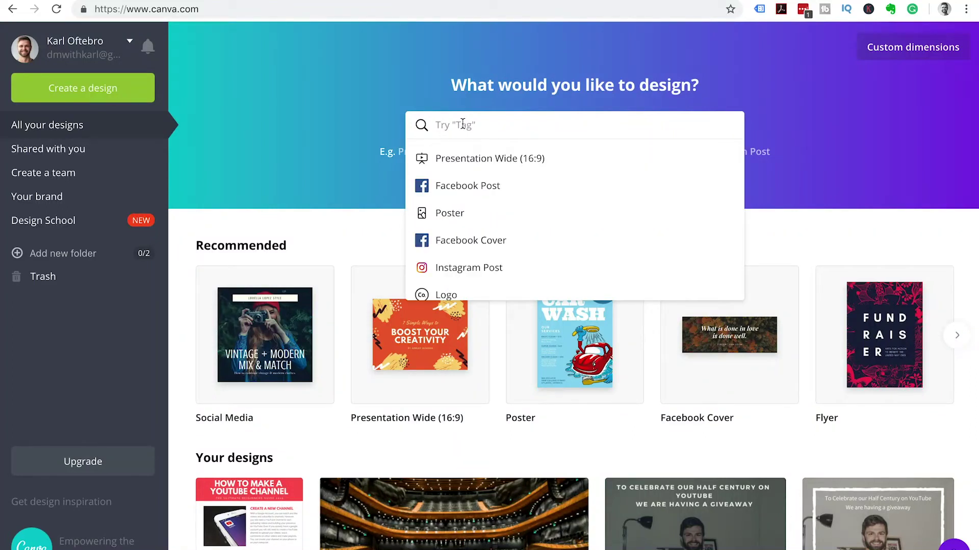
- Search 'youtube' and start a new blank YouTube Thumbnail design
{"action": "type", "text": "youtu"}
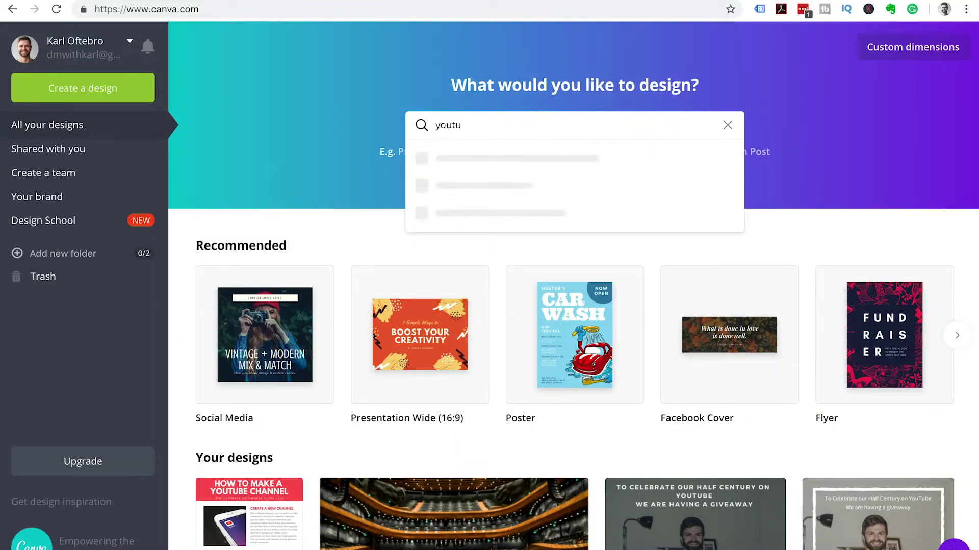
{"action": "type", "text": "be"}
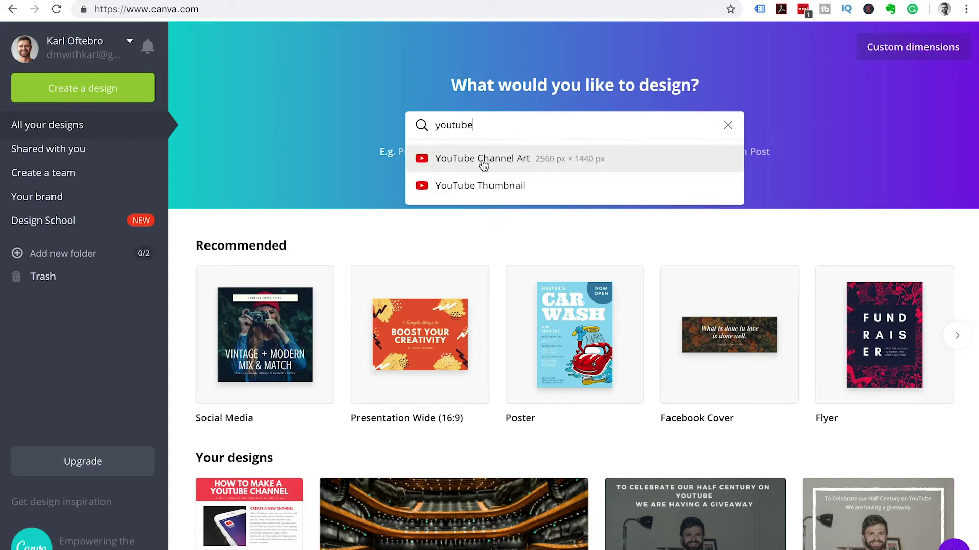
{"action": "left_click", "coordinate": [471, 196]}
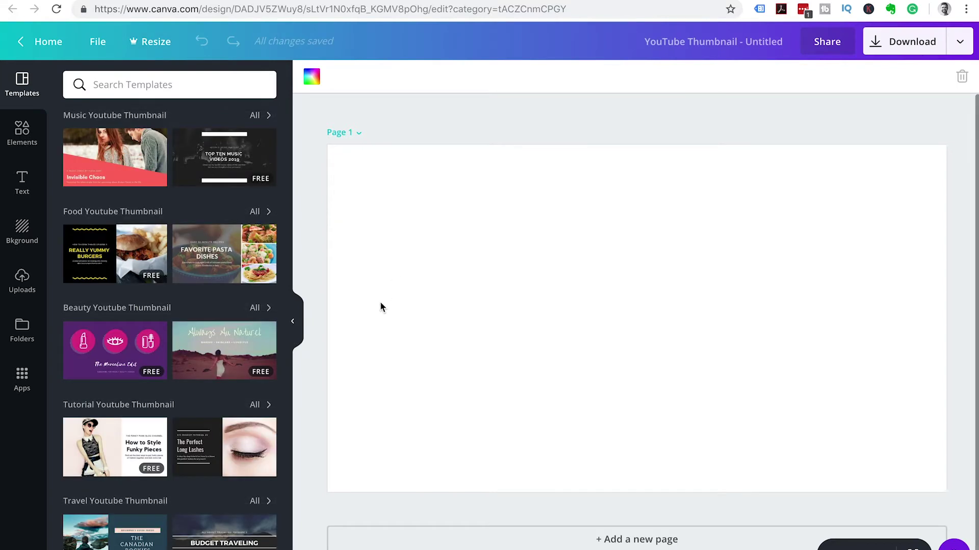
- Apply the Getting Around New York template from All results to the page
{"action": "scroll", "coordinate": [193, 418], "scroll_direction": "down", "scroll_amount": 10}
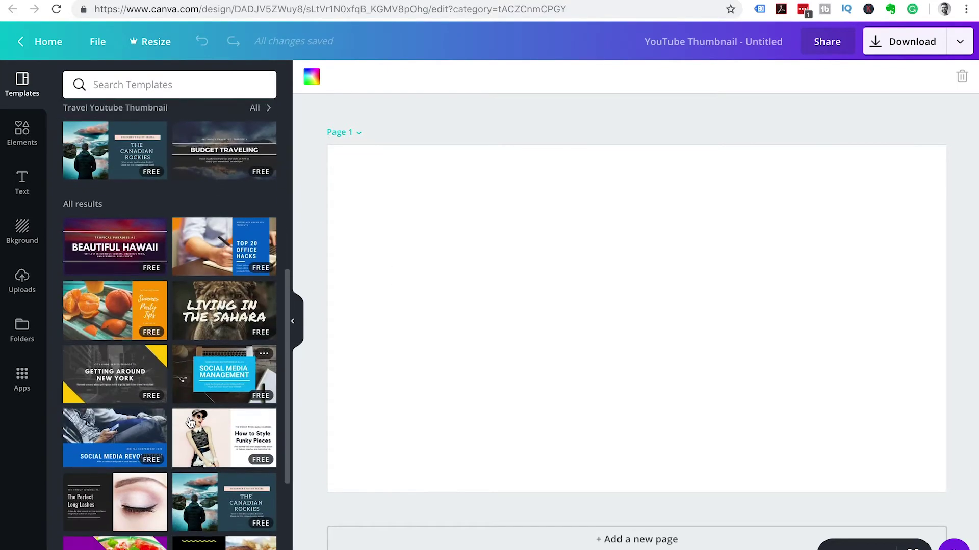
{"action": "left_click", "coordinate": [113, 332]}
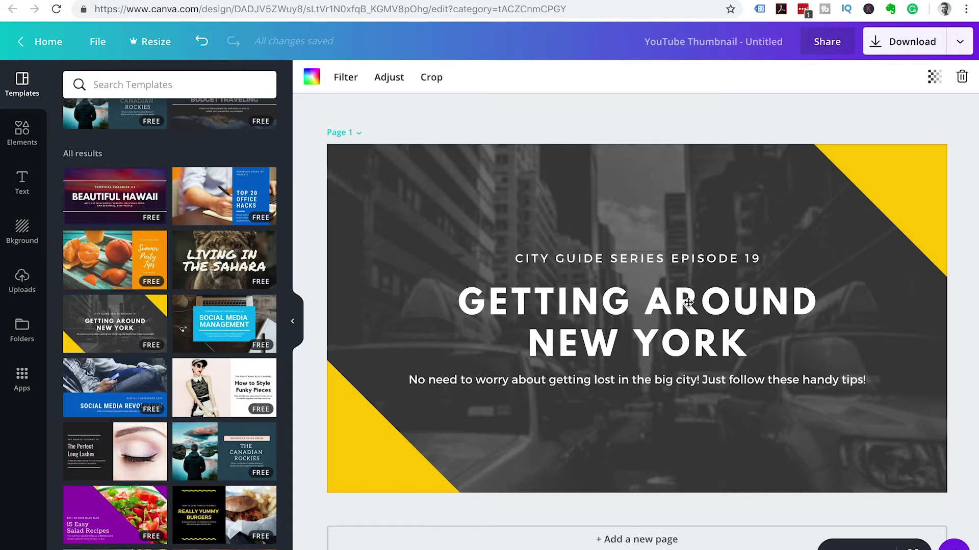
- Replace the GETTING AROUND NEW YORK heading text with 'HOW TO'
{"action": "left_click", "coordinate": [688, 303]}
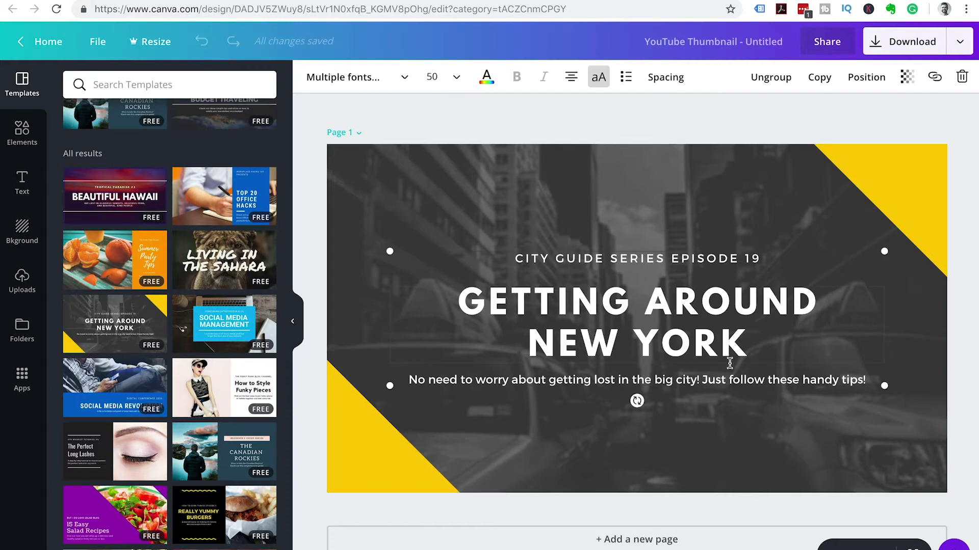
{"action": "left_click", "coordinate": [746, 348]}
{"action": "left_click_drag", "start_coordinate": [747, 348], "coordinate": [463, 311]}
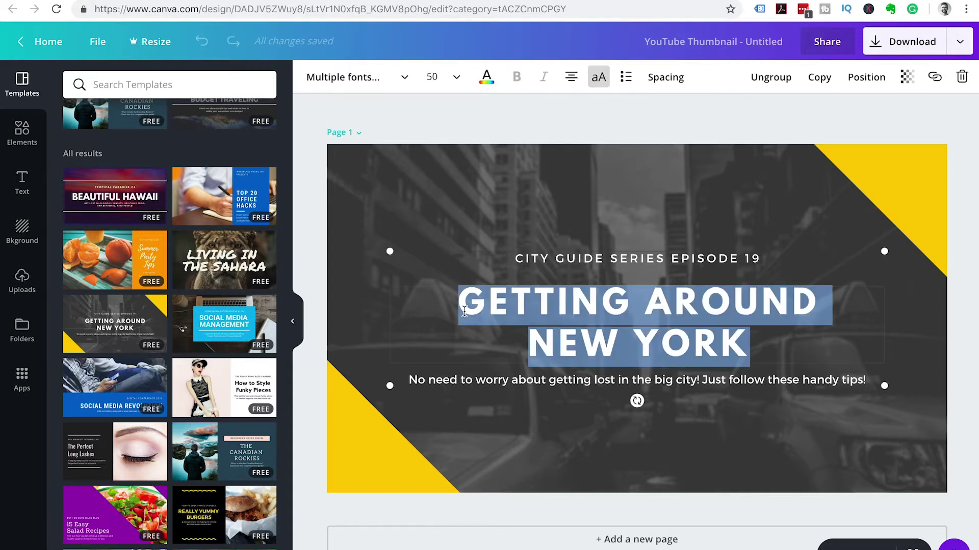
{"action": "type", "text": "MAKE"}
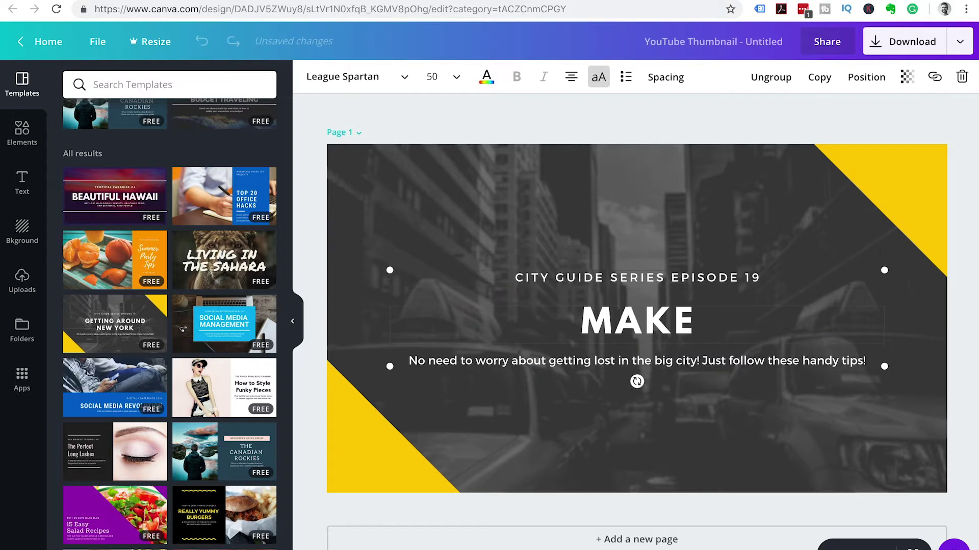
{"action": "key", "text": "BackSpace"}
{"action": "key", "text": "BackSpace"}
{"action": "key", "text": "BackSpace"}
{"action": "key", "text": "BackSpace"}
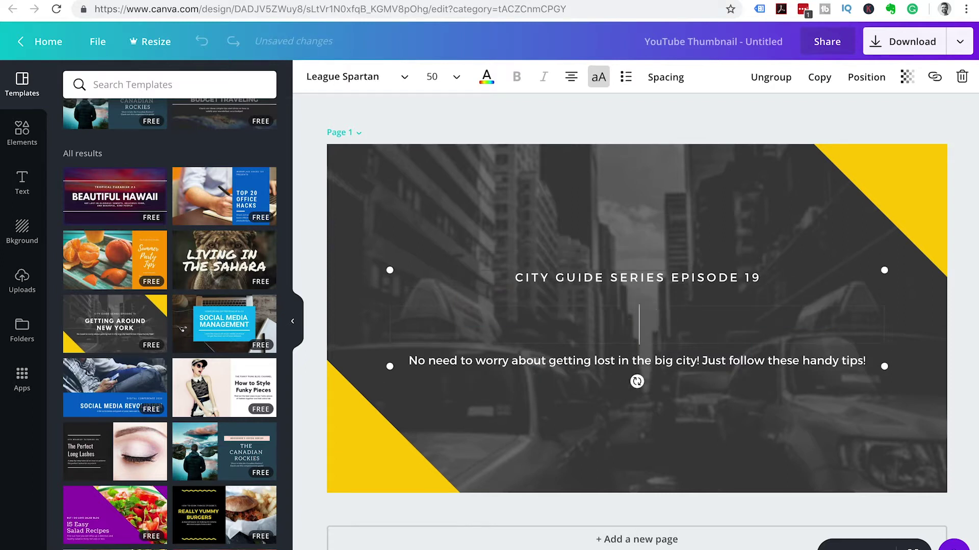
{"action": "type", "text": "HOW T"}
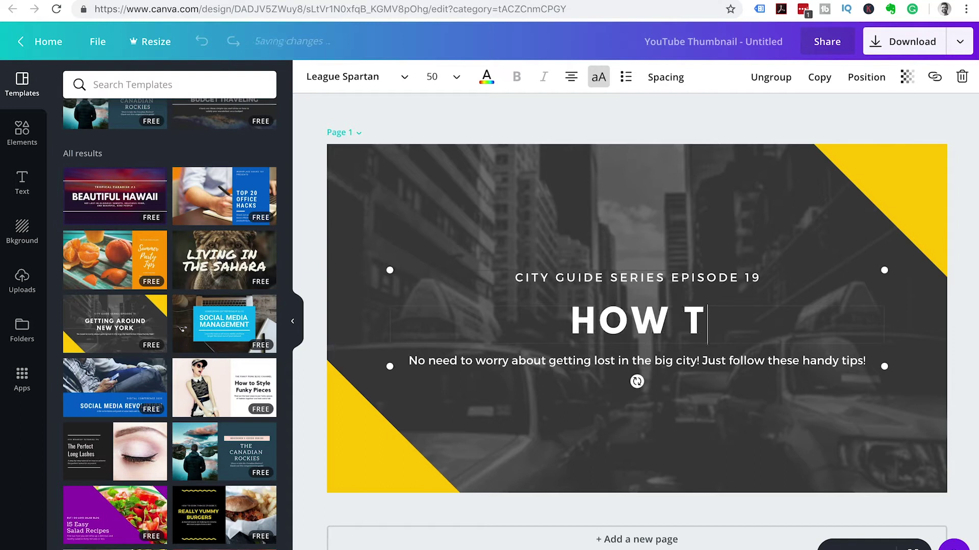
{"action": "type", "text": "O"}
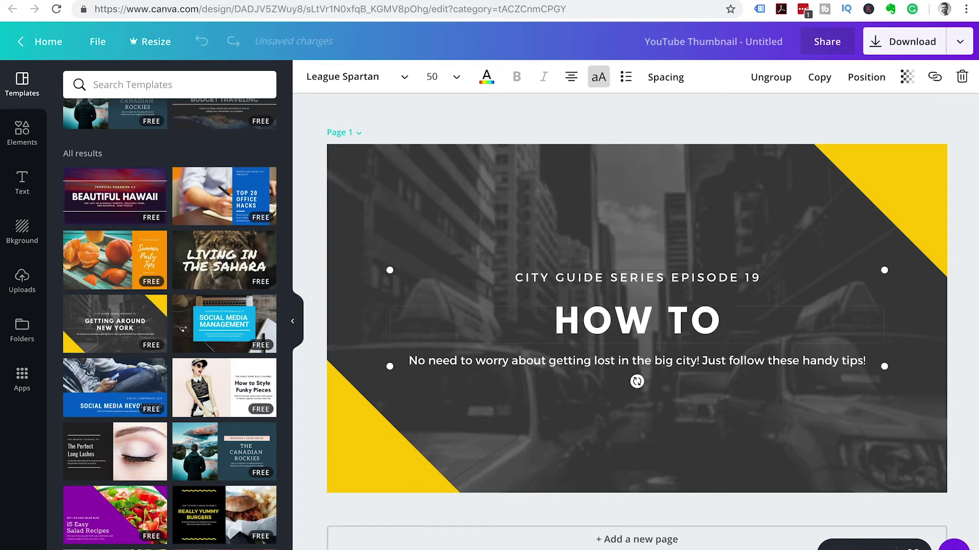
{"action": "left_click", "coordinate": [556, 359]}
{"action": "key", "text": "Escape"}
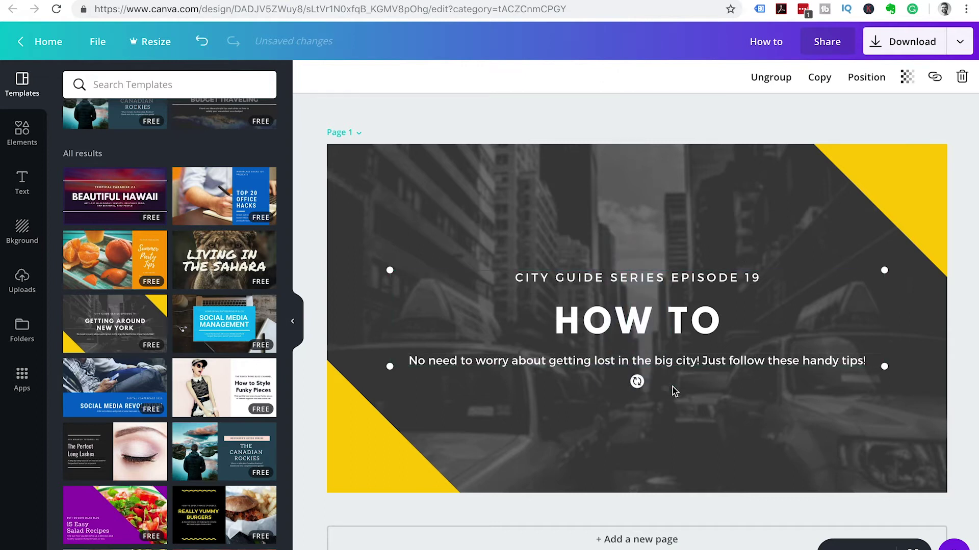
- Ungroup the text, move the episode and subtitle lines to the bottom and HOW TO to the upper left
{"action": "left_click", "coordinate": [782, 81]}
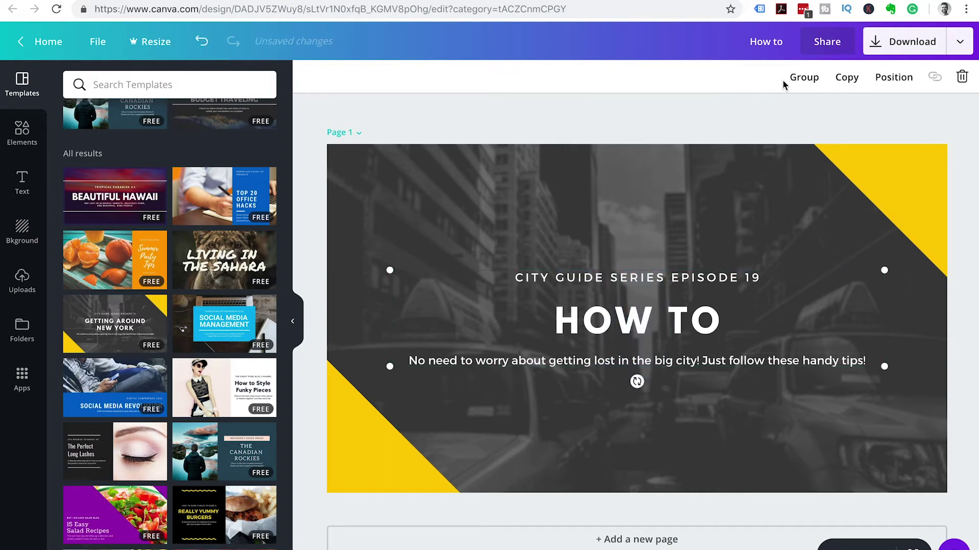
{"action": "left_click", "coordinate": [691, 276]}
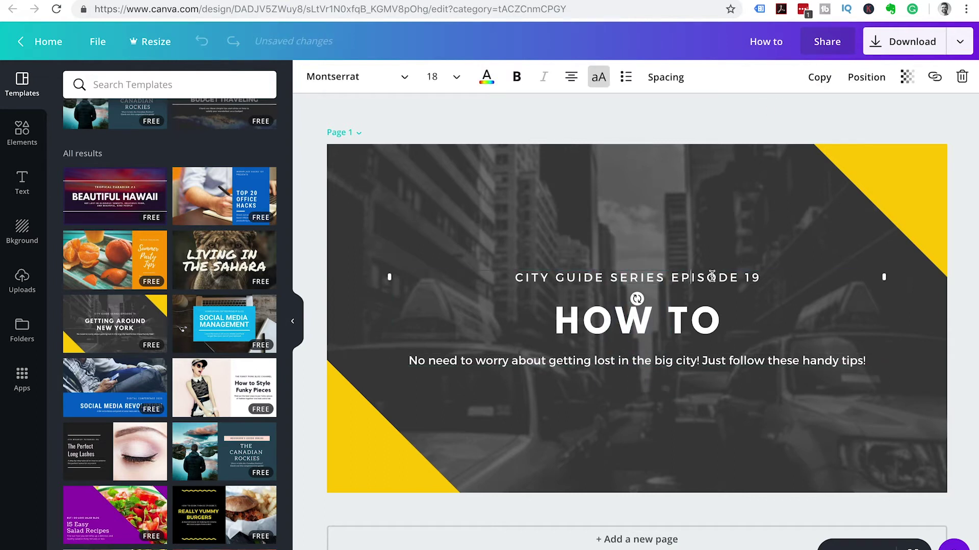
{"action": "left_click_drag", "start_coordinate": [703, 288], "coordinate": [710, 458]}
{"action": "left_click_drag", "start_coordinate": [704, 358], "coordinate": [705, 424]}
{"action": "left_click_drag", "start_coordinate": [654, 315], "coordinate": [481, 199]}
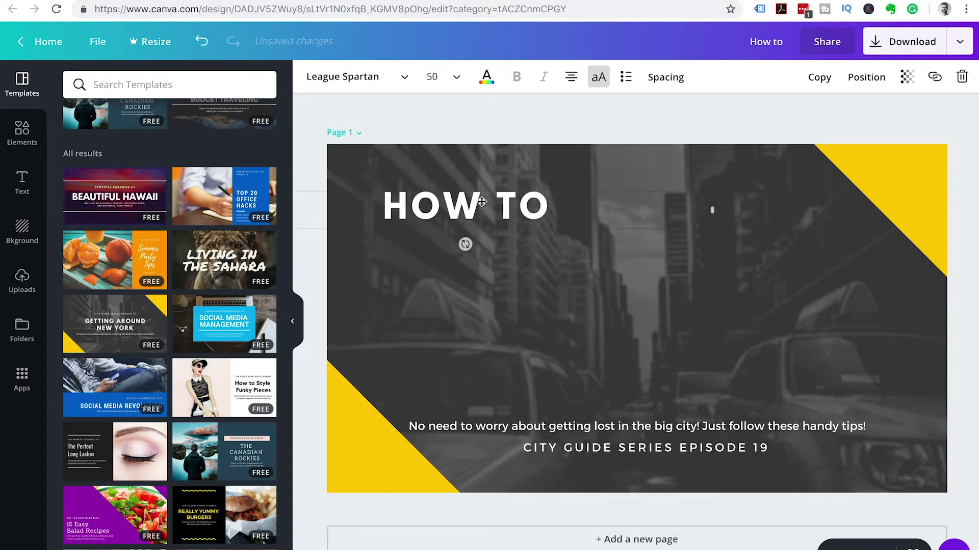
- Duplicate HOW TO below itself and retype the copy as 'MAKE'
{"action": "left_click", "coordinate": [819, 77]}
{"action": "left_click_drag", "start_coordinate": [554, 224], "coordinate": [549, 277]}
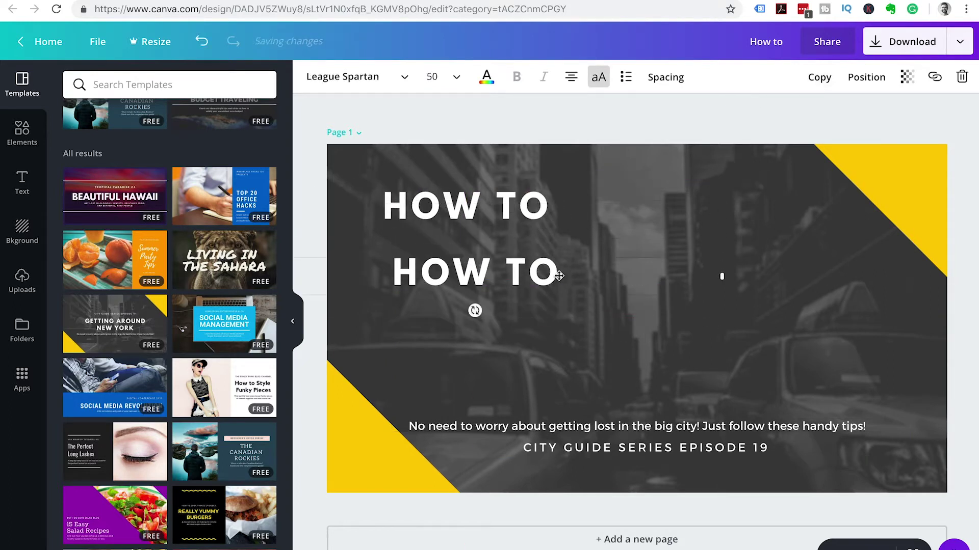
{"action": "left_click", "coordinate": [557, 274]}
{"action": "key", "text": "BackSpace"}
{"action": "key", "text": "BackSpace"}
{"action": "key", "text": "BackSpace"}
{"action": "key", "text": "BackSpace"}
{"action": "key", "text": "BackSpace"}
{"action": "key", "text": "BackSpace"}
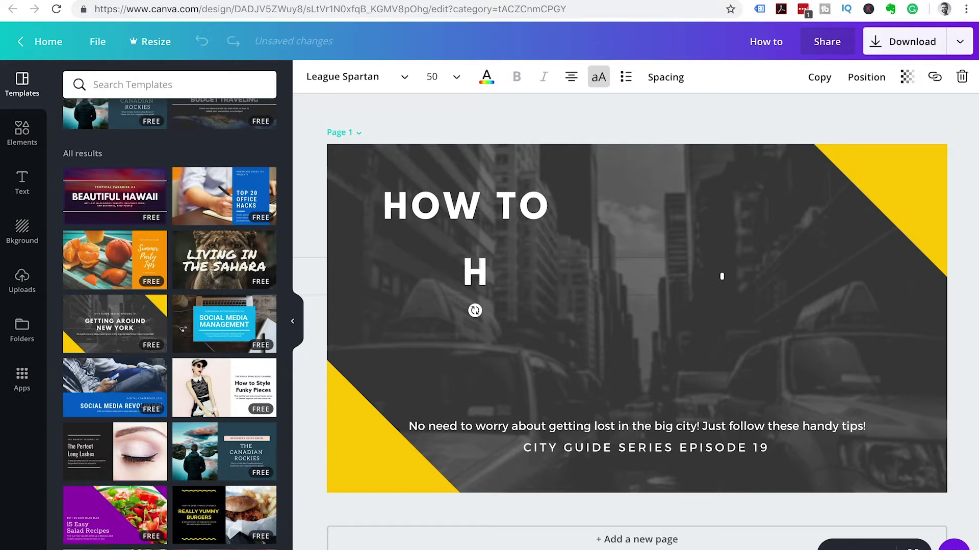
{"action": "type", "text": "MAKE"}
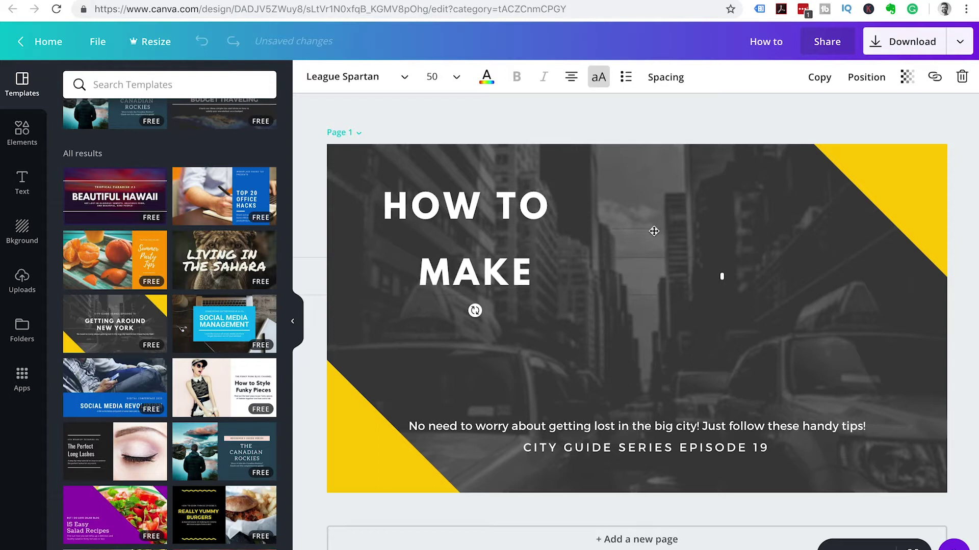
{"action": "left_click", "coordinate": [622, 247]}
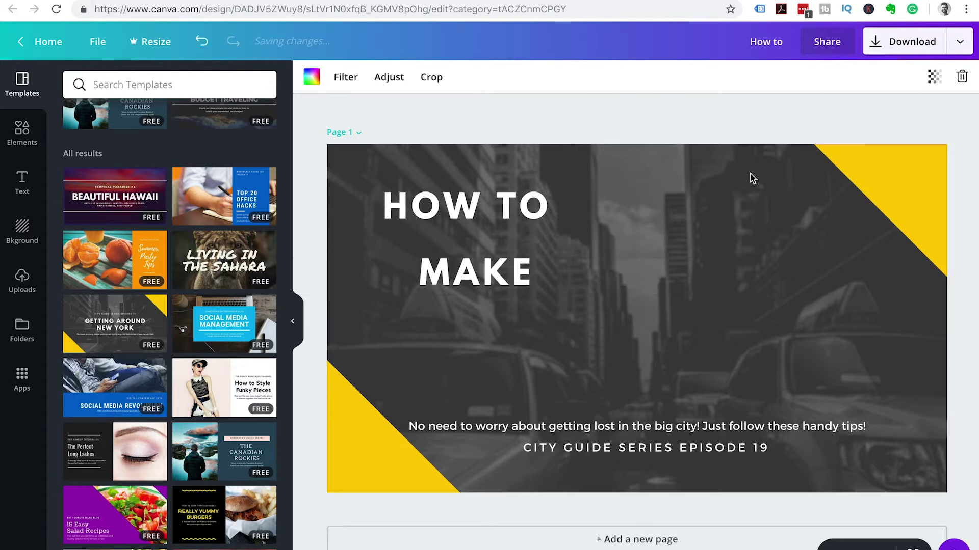
- Make a 'YOUTUBE' copy of the MAKE line, then delete that extra text box
{"action": "left_click", "coordinate": [516, 278]}
{"action": "left_click", "coordinate": [819, 77]}
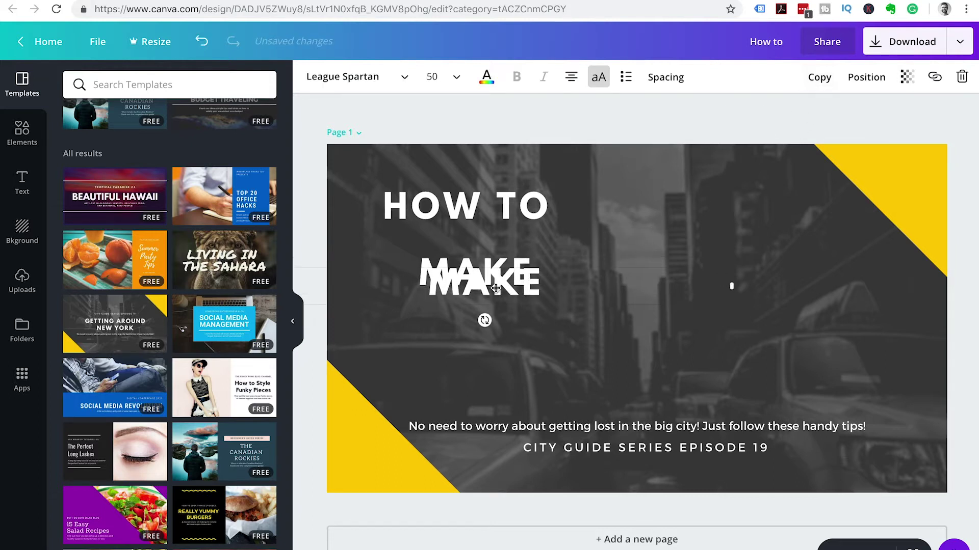
{"action": "left_click_drag", "start_coordinate": [495, 289], "coordinate": [495, 318]}
{"action": "left_click", "coordinate": [551, 314]}
{"action": "key", "text": "BackSpace"}
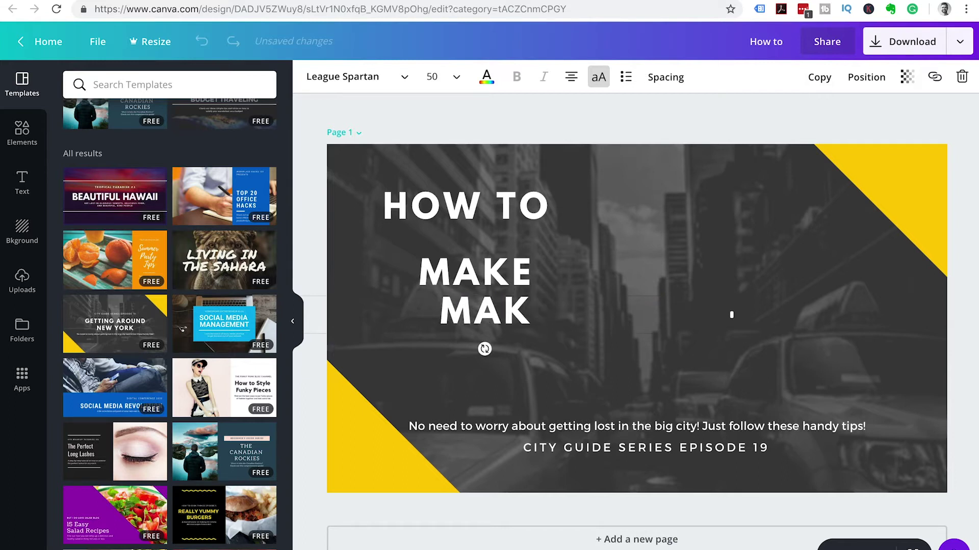
{"action": "key", "text": "BackSpace"}
{"action": "key", "text": "BackSpace"}
{"action": "key", "text": "BackSpace"}
{"action": "type", "text": "YOUTU"}
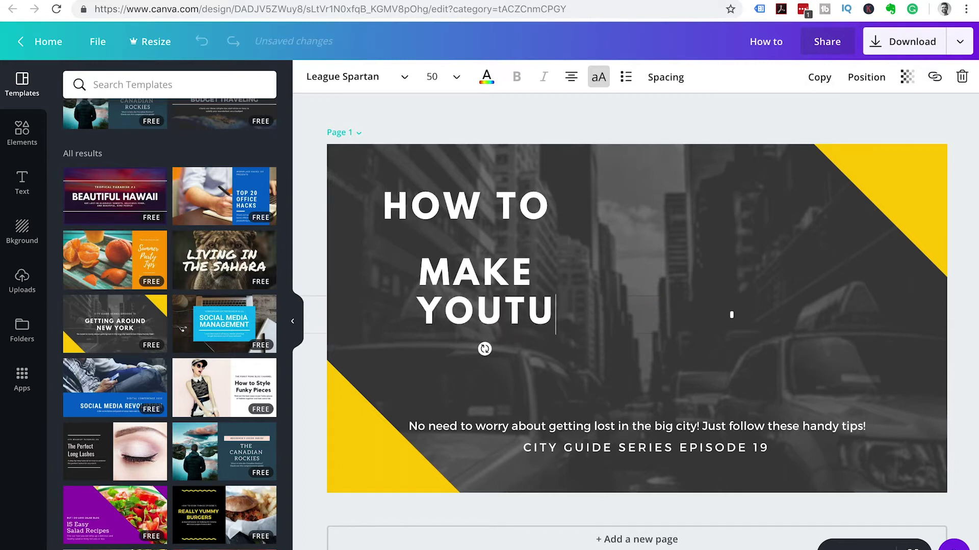
{"action": "type", "text": "BE"}
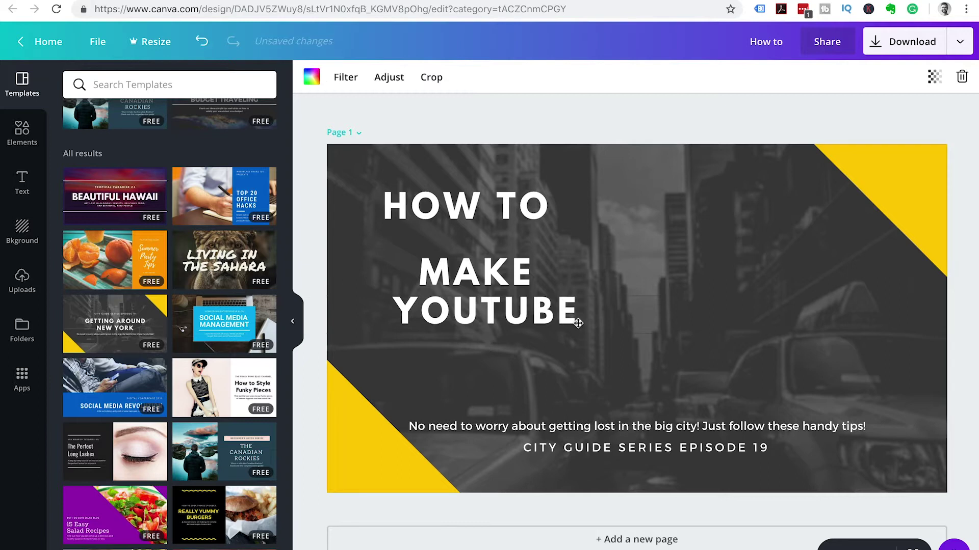
{"action": "left_click", "coordinate": [553, 208]}
{"action": "left_click", "coordinate": [586, 320]}
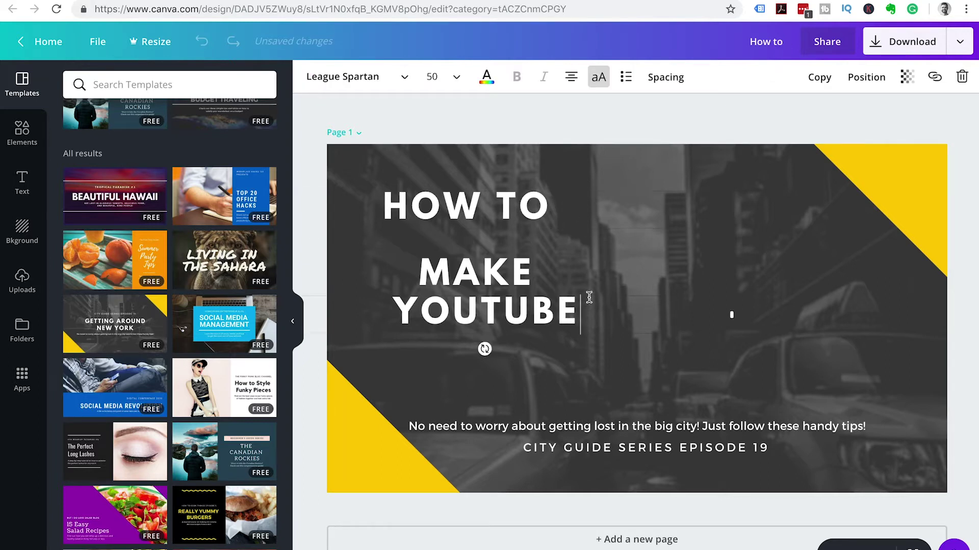
{"action": "key", "text": "Delete"}
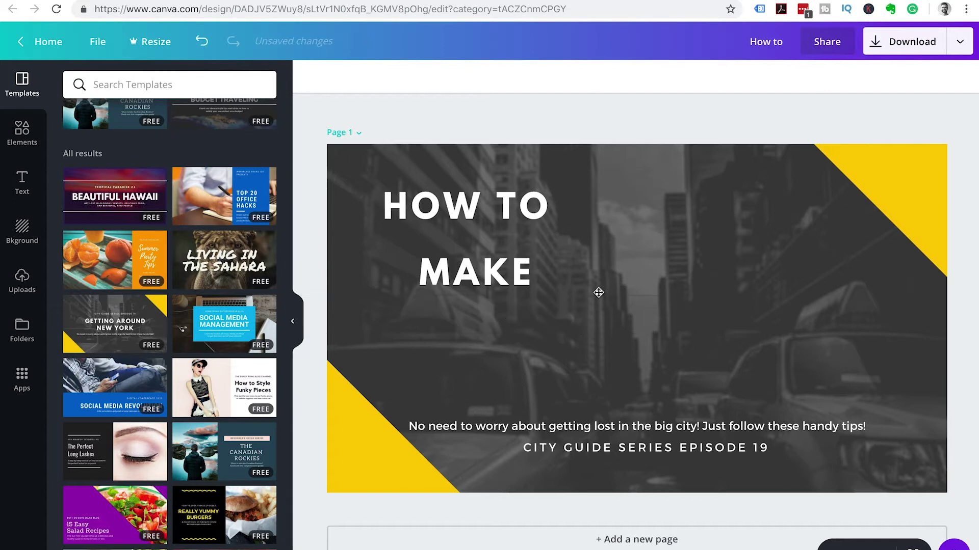
- Add MAKE, YOUTUBE and CHANNEL as new lines under HOW TO in one text box
{"action": "left_click", "coordinate": [559, 258]}
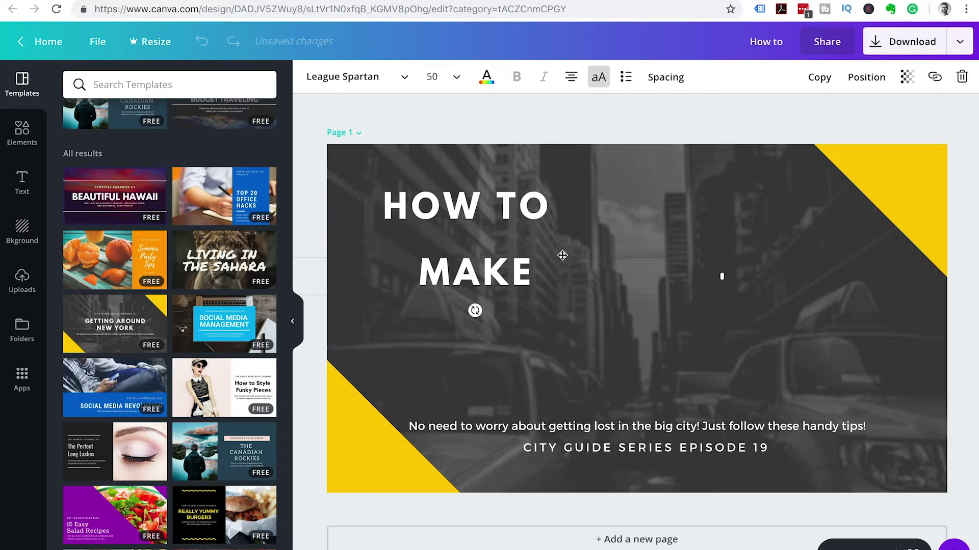
{"action": "key", "text": "Delete"}
{"action": "key", "text": "ctrl+z"}
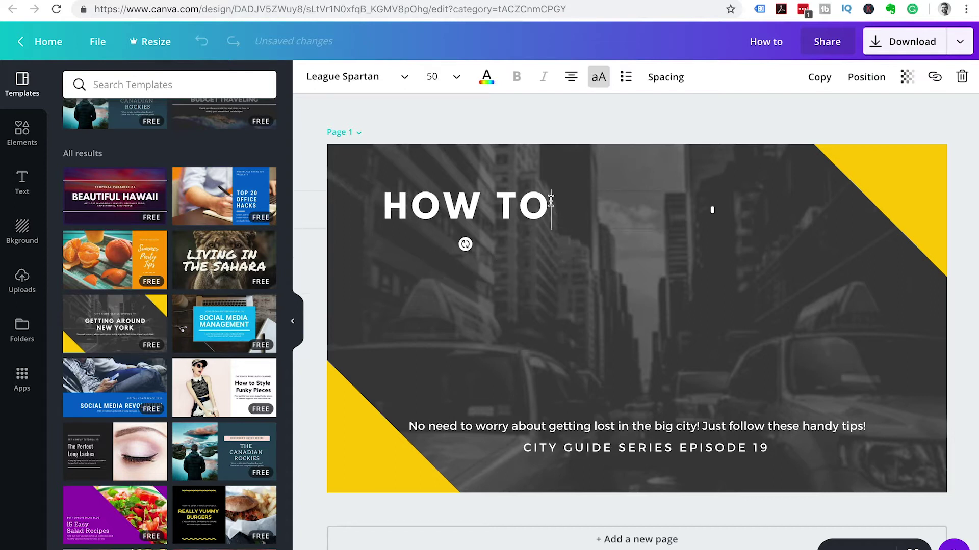
{"action": "key", "text": "Return"}
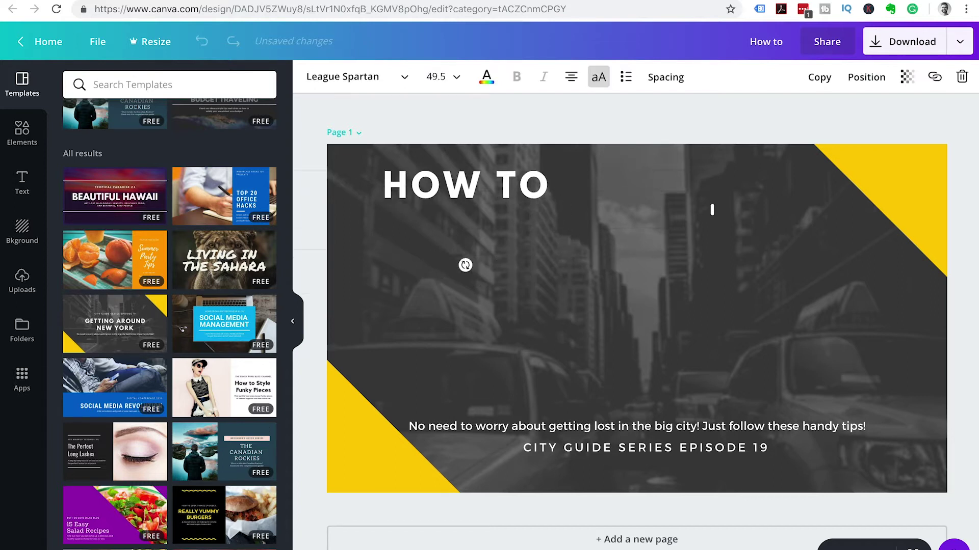
{"action": "type", "text": "MAKE"}
{"action": "key", "text": "Return"}
{"action": "type", "text": "Y"}
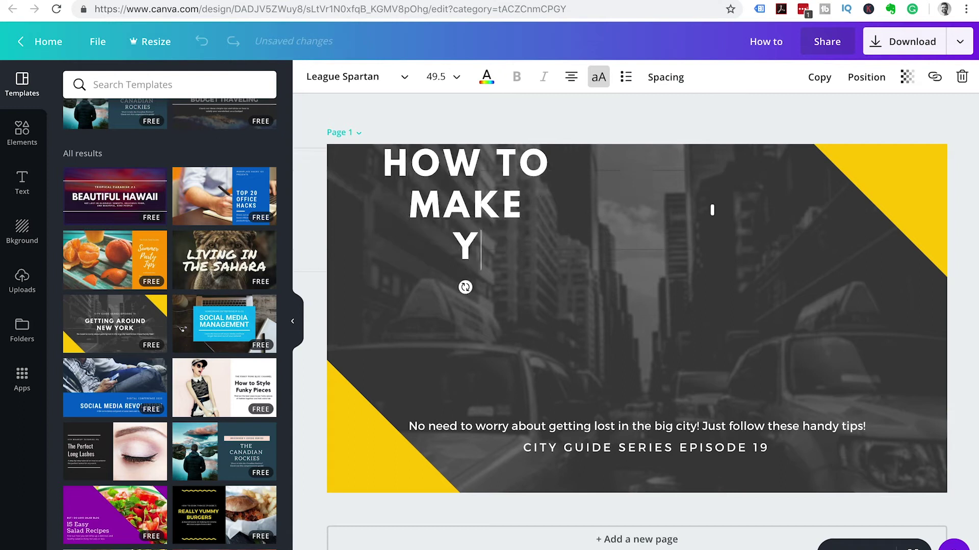
{"action": "type", "text": "OUTUBE"}
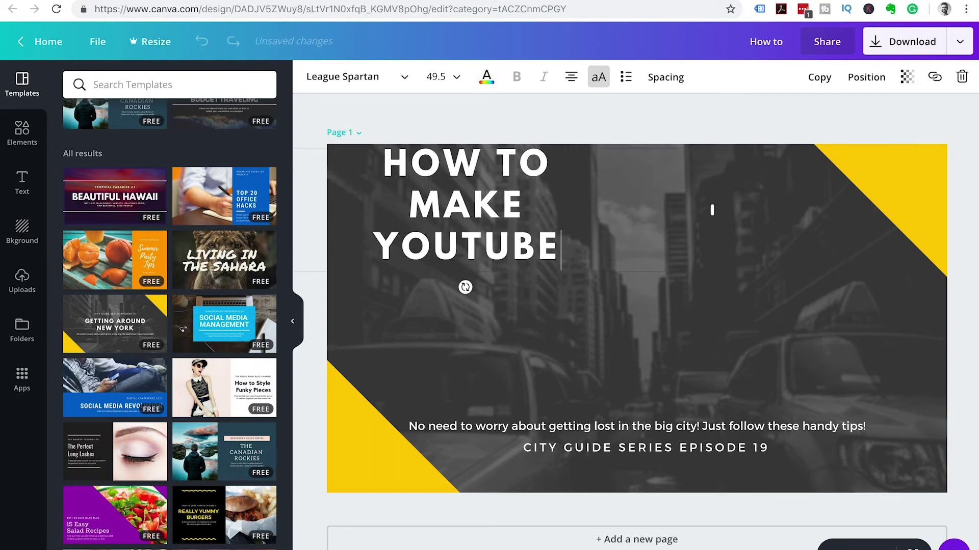
{"action": "key", "text": "Return"}
{"action": "type", "text": "CHANNEL"}
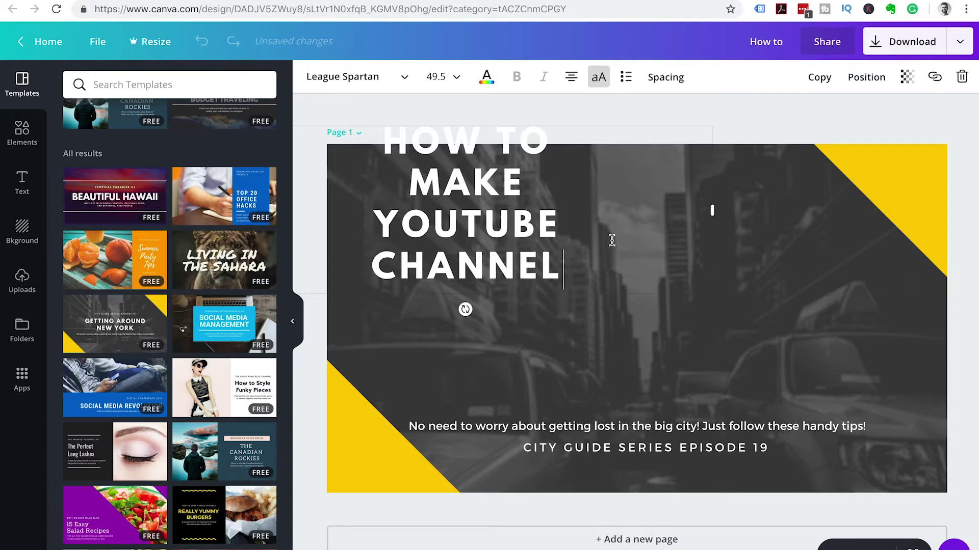
- Move the four-line heading lower and select all its text for resizing
{"action": "left_click_drag", "start_coordinate": [588, 303], "coordinate": [615, 373]}
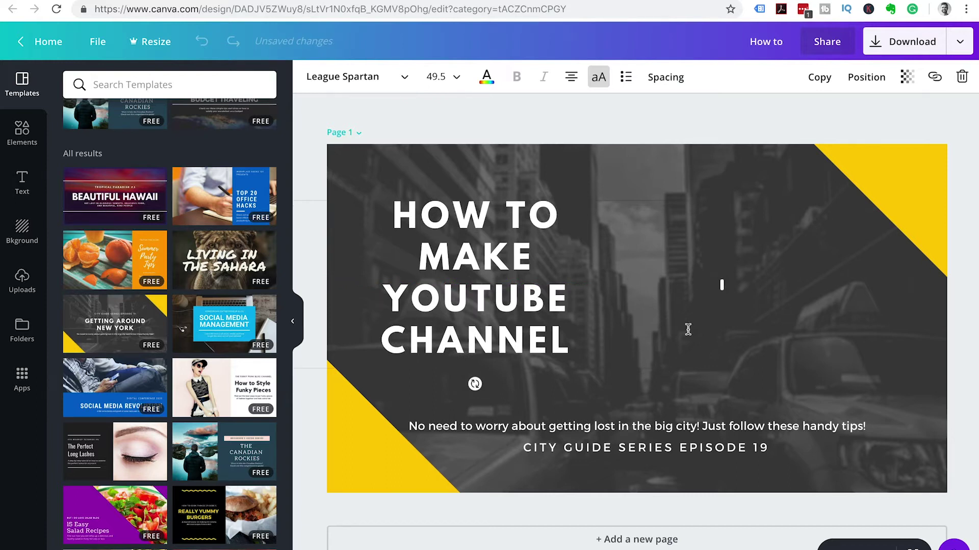
{"action": "left_click_drag", "start_coordinate": [597, 340], "coordinate": [370, 231]}
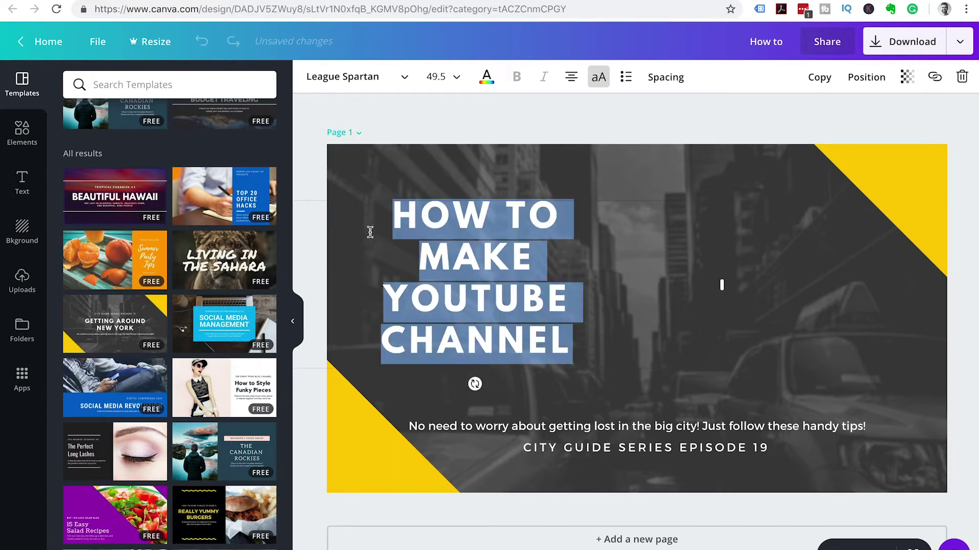
{"action": "left_click", "coordinate": [441, 83]}
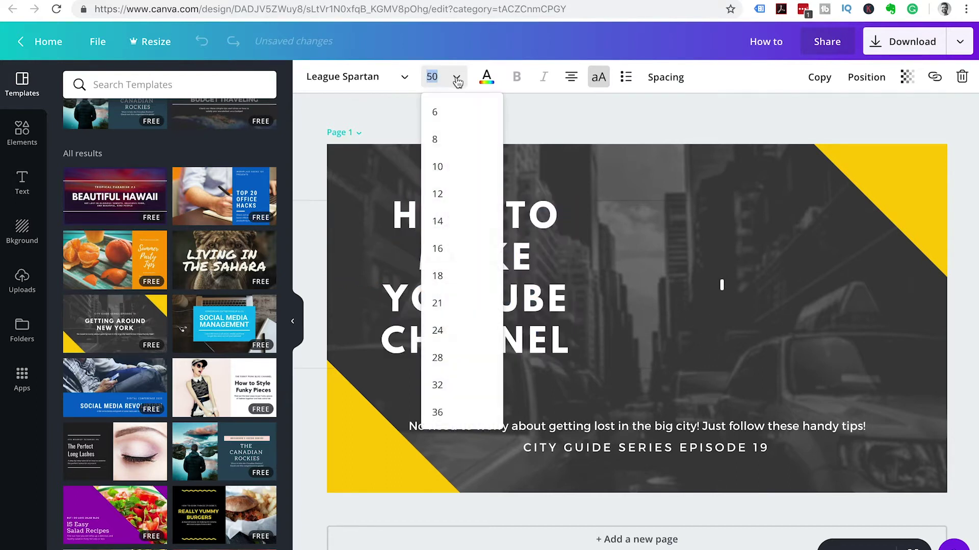
{"action": "scroll", "coordinate": [451, 415], "scroll_direction": "down", "scroll_amount": 4}
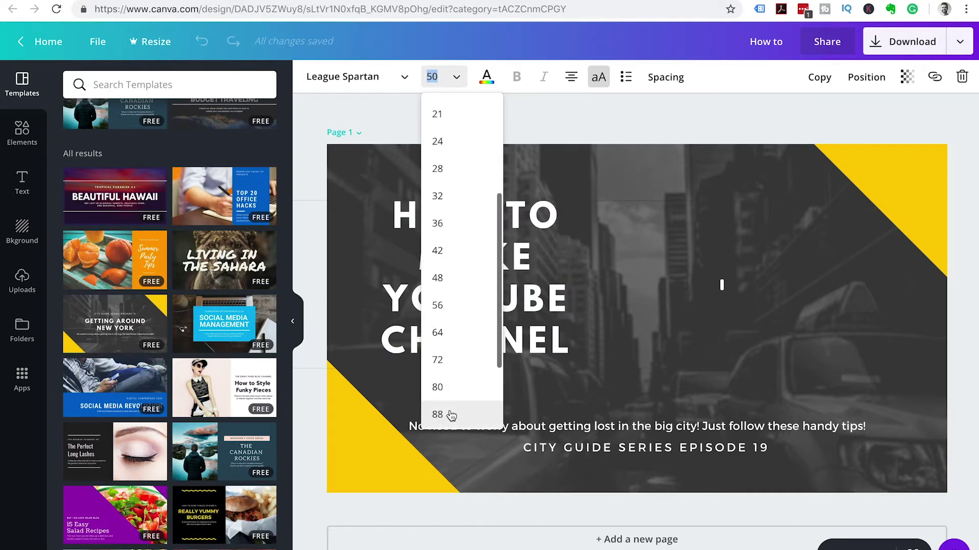
- Set the heading to size 88, delete the subtitle and episode lines, and centre the heading
{"action": "left_click", "coordinate": [438, 414]}
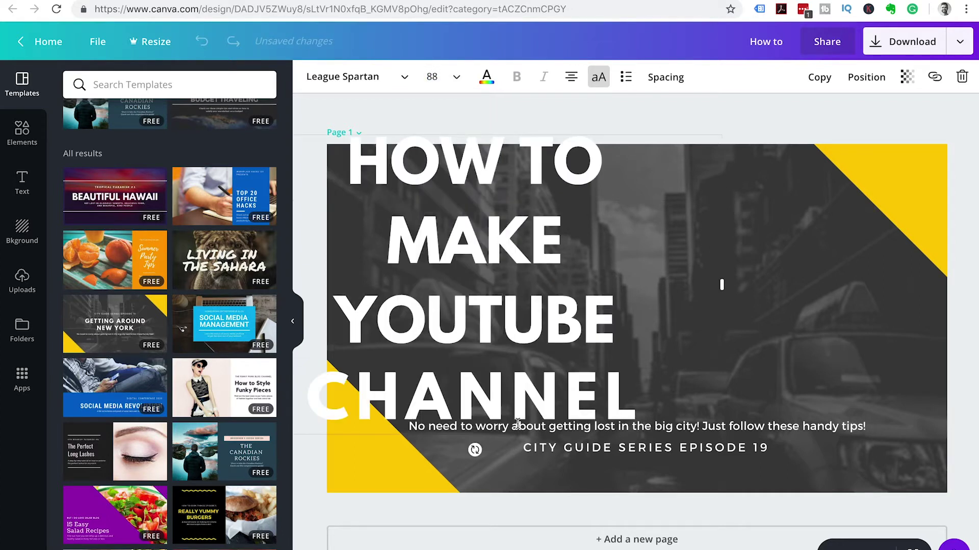
{"action": "left_click", "coordinate": [780, 424]}
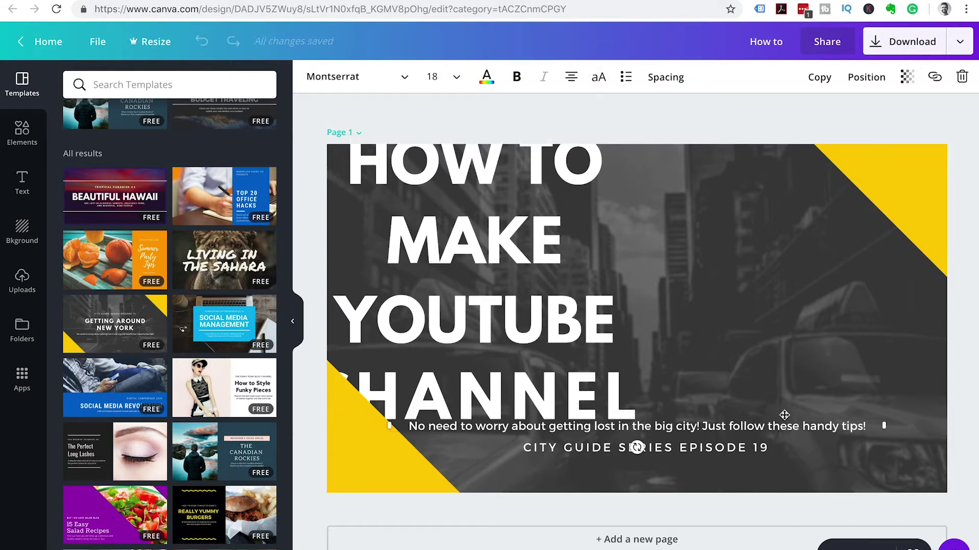
{"action": "key", "text": "Delete"}
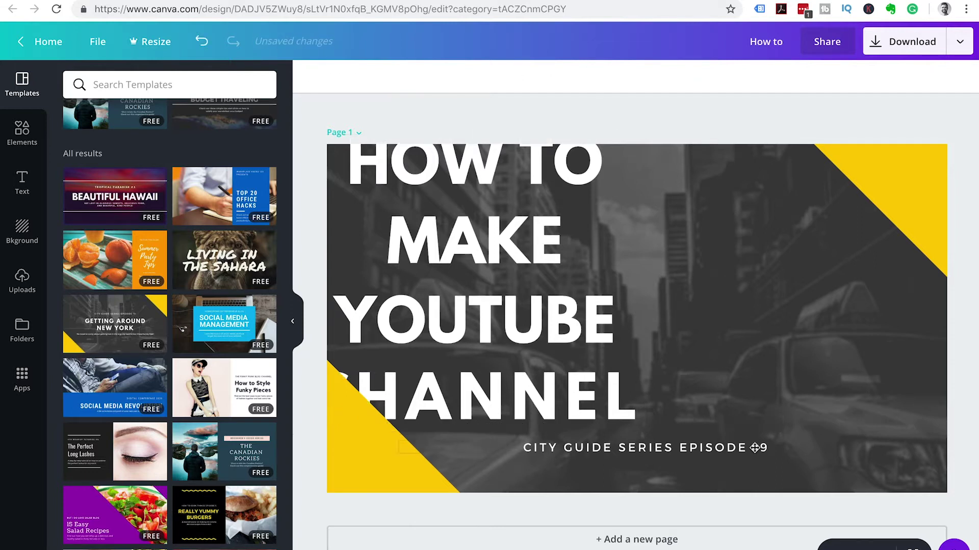
{"action": "left_click", "coordinate": [754, 448]}
{"action": "key", "text": "Delete"}
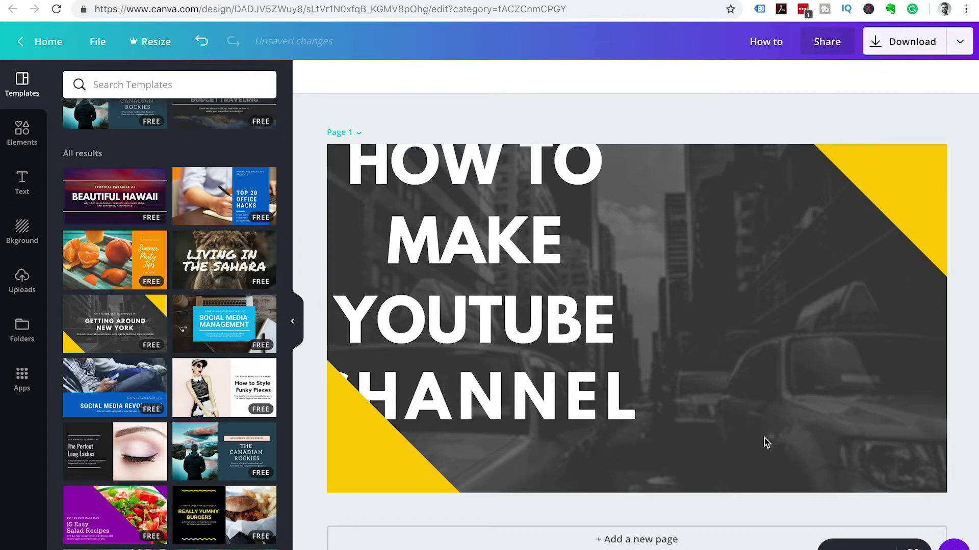
{"action": "left_click_drag", "start_coordinate": [492, 254], "coordinate": [656, 286]}
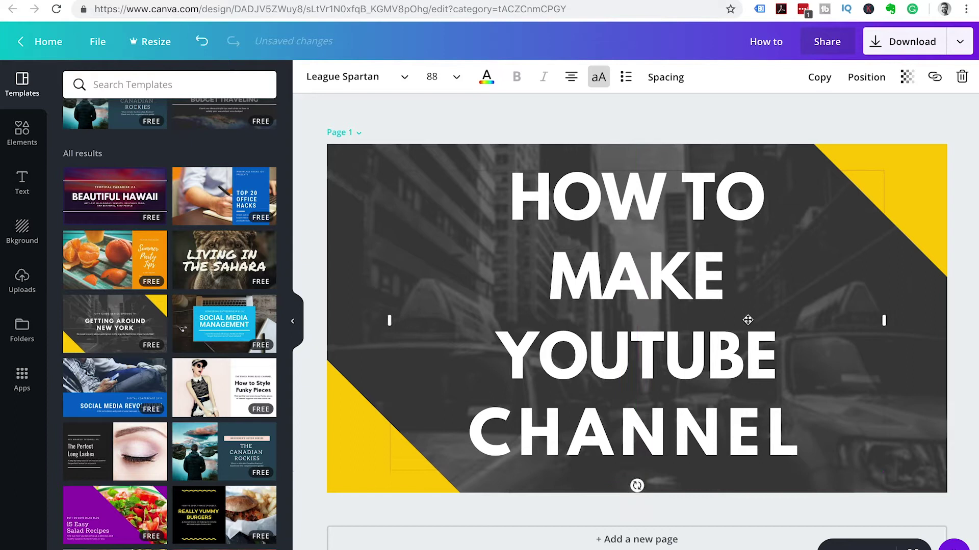
- Search Elements for 'youtube' and place a resized red play button on the canvas
{"action": "left_click", "coordinate": [22, 131]}
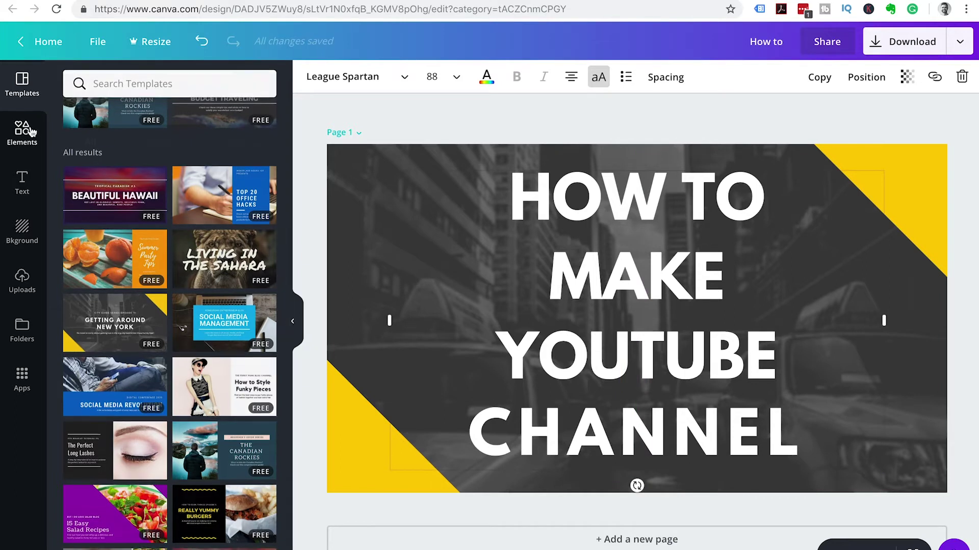
{"action": "left_click", "coordinate": [130, 85]}
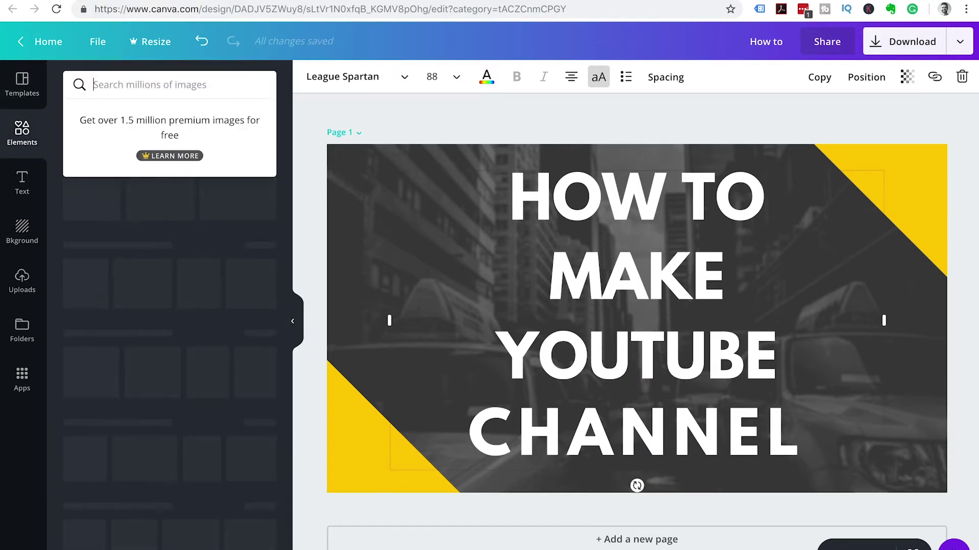
{"action": "type", "text": "youtube"}
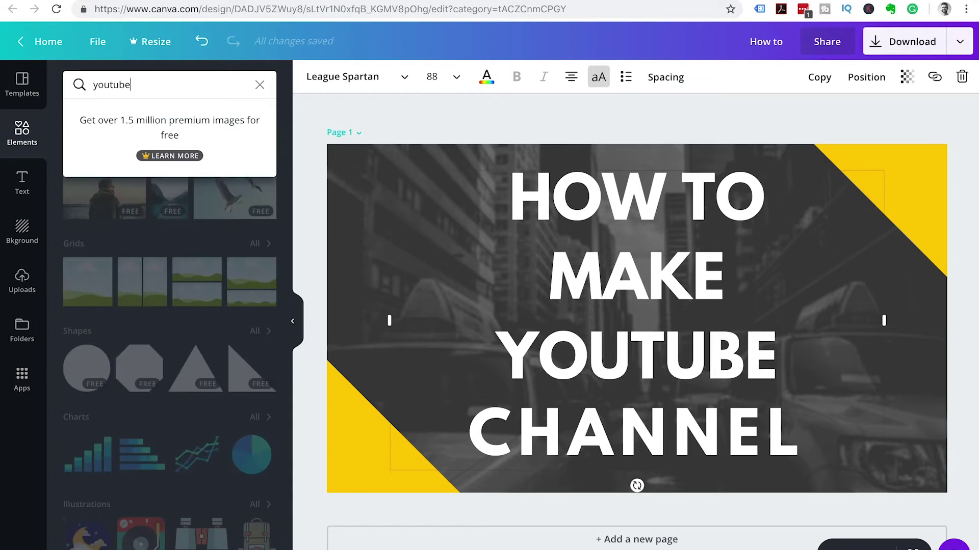
{"action": "key", "text": "Return"}
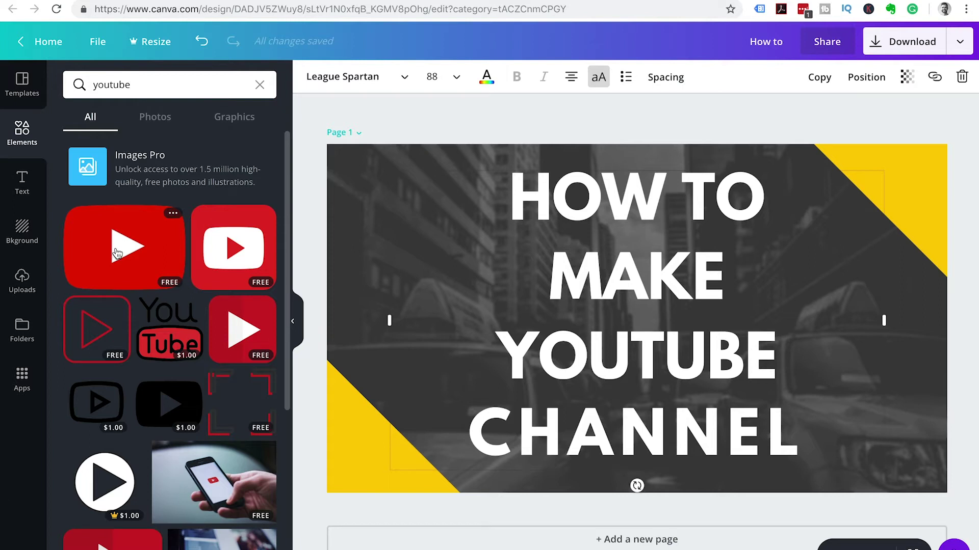
{"action": "left_click_drag", "start_coordinate": [117, 254], "coordinate": [578, 258]}
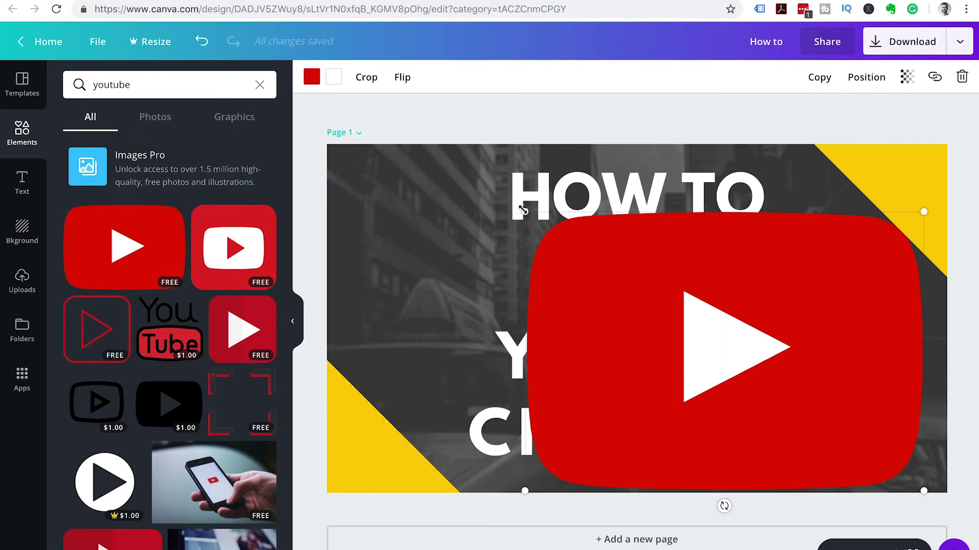
{"action": "left_click_drag", "start_coordinate": [522, 210], "coordinate": [869, 447]}
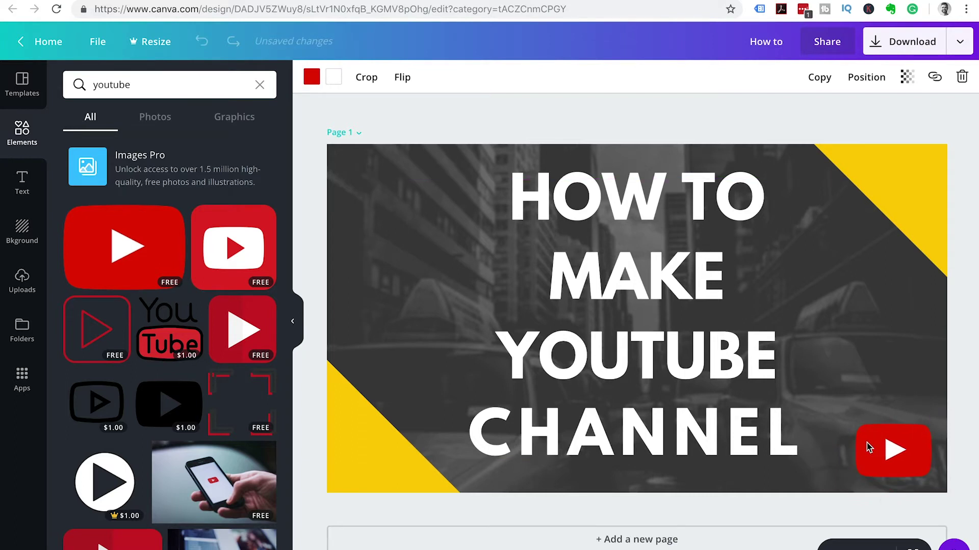
- Put a small play button top-left beside HOW TO and a copy at bottom-right
{"action": "left_click_drag", "start_coordinate": [85, 217], "coordinate": [411, 183]}
{"action": "left_click_drag", "start_coordinate": [739, 426], "coordinate": [442, 274]}
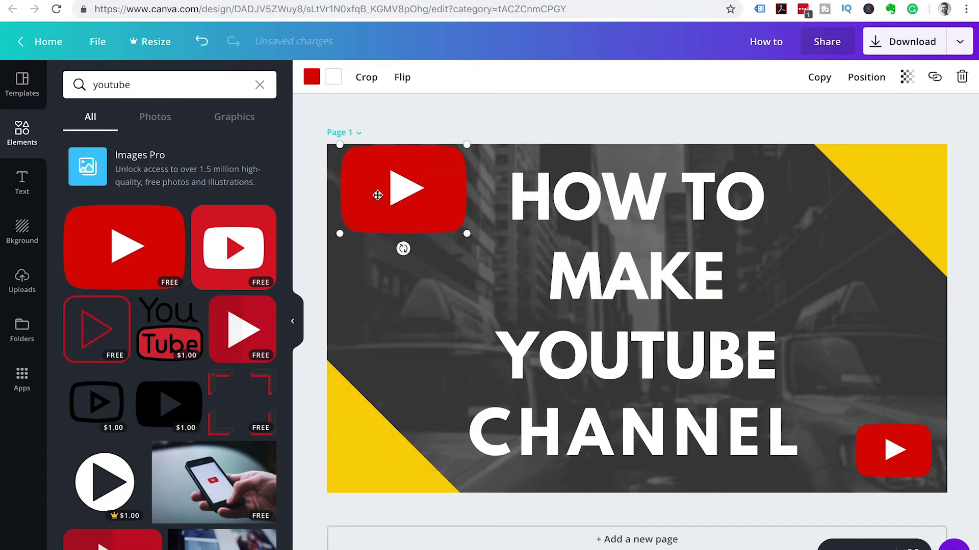
{"action": "left_click_drag", "start_coordinate": [374, 193], "coordinate": [372, 209]}
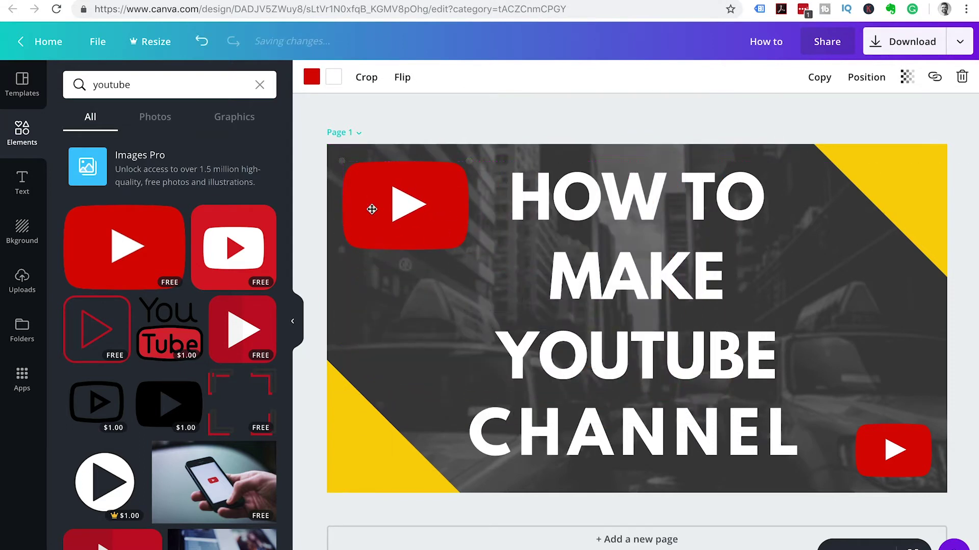
{"action": "left_click", "coordinate": [905, 447]}
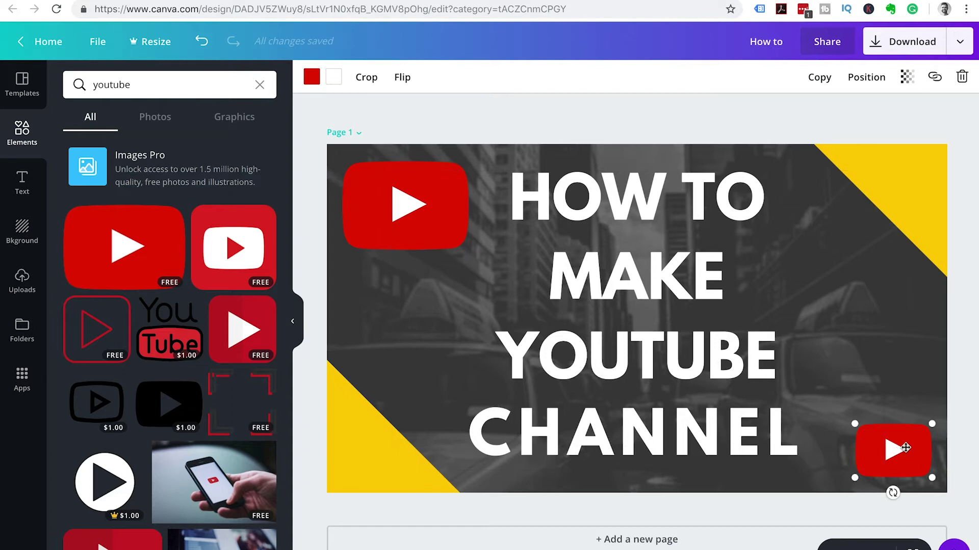
{"action": "key", "text": "Delete"}
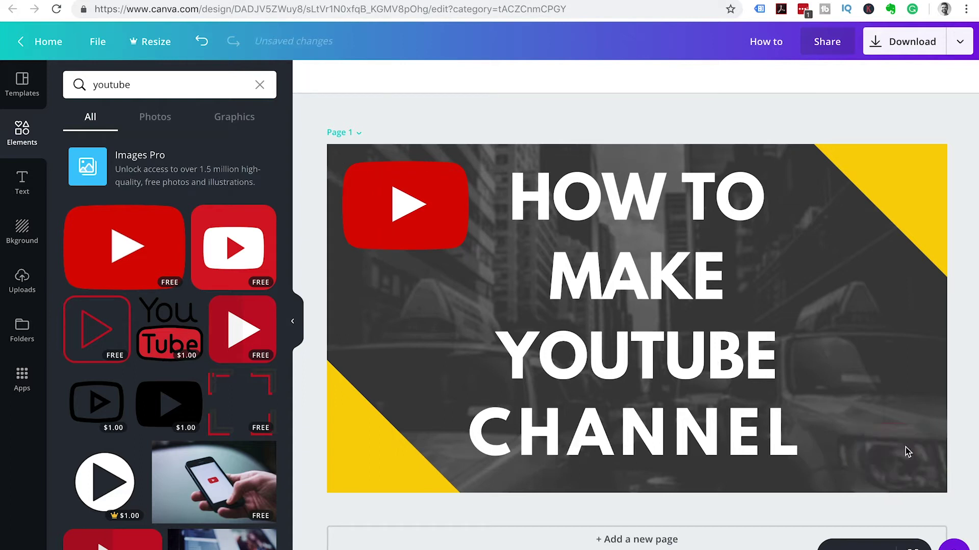
{"action": "left_click", "coordinate": [381, 210]}
{"action": "left_click", "coordinate": [819, 77]}
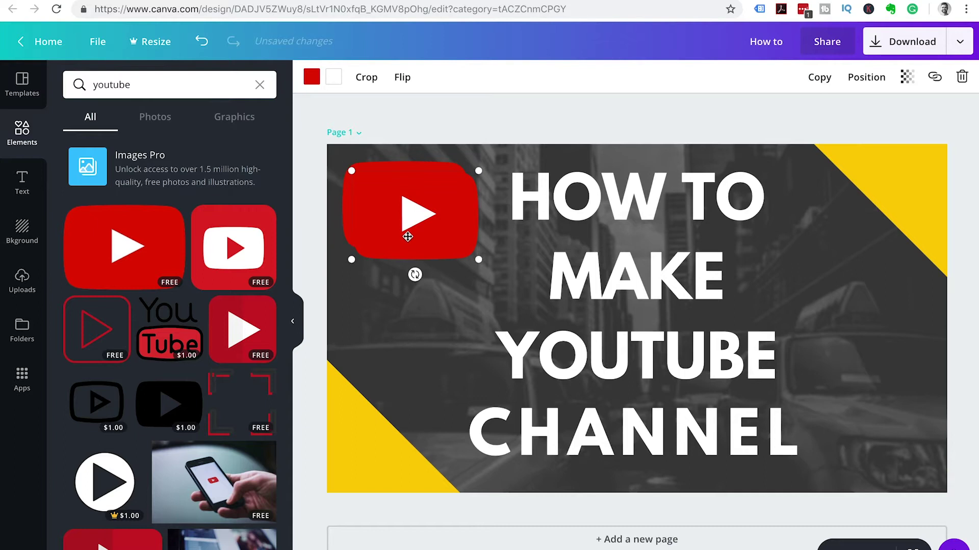
{"action": "left_click_drag", "start_coordinate": [408, 236], "coordinate": [872, 443]}
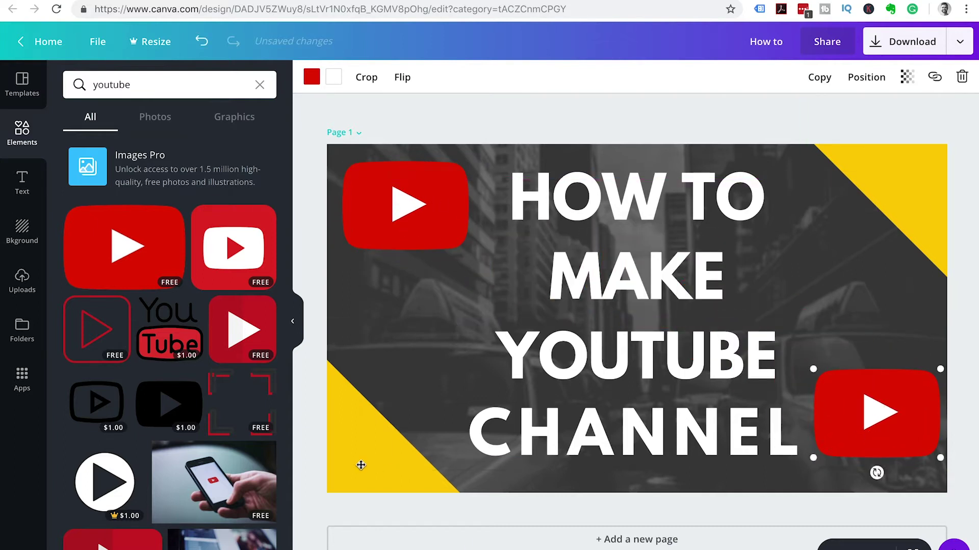
- Recolour the bottom-left and top-right yellow triangles with the red document colour
{"action": "left_click", "coordinate": [361, 465]}
{"action": "left_click", "coordinate": [311, 81]}
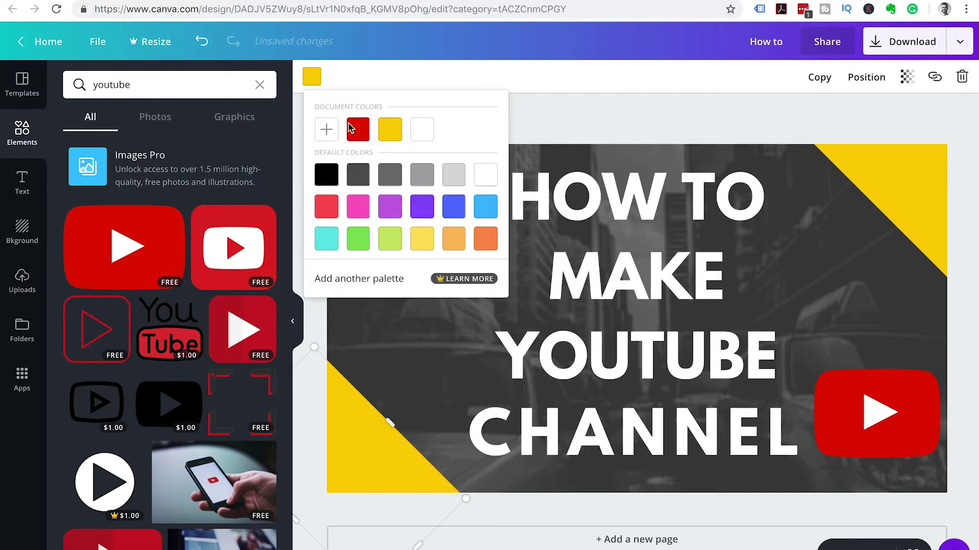
{"action": "left_click", "coordinate": [360, 135]}
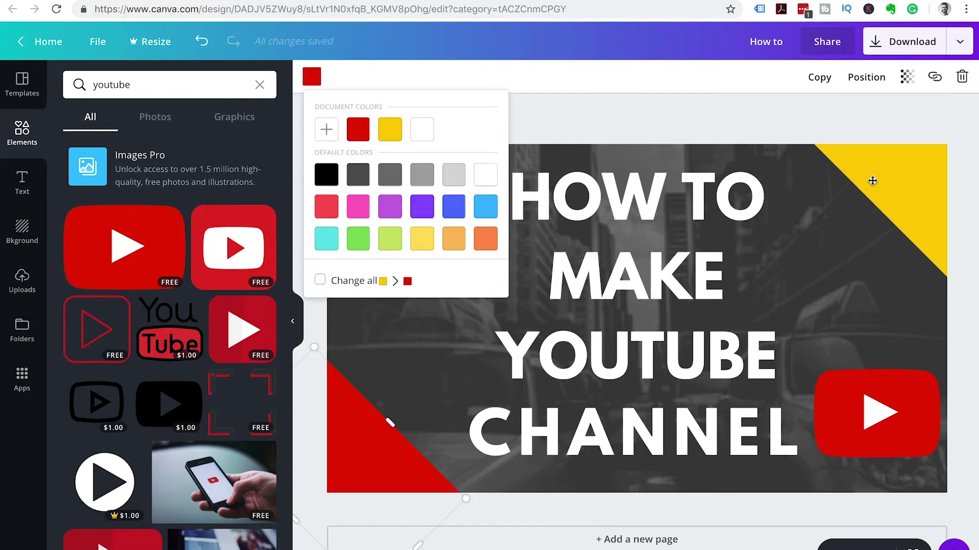
{"action": "left_click", "coordinate": [891, 160]}
{"action": "left_click", "coordinate": [312, 76]}
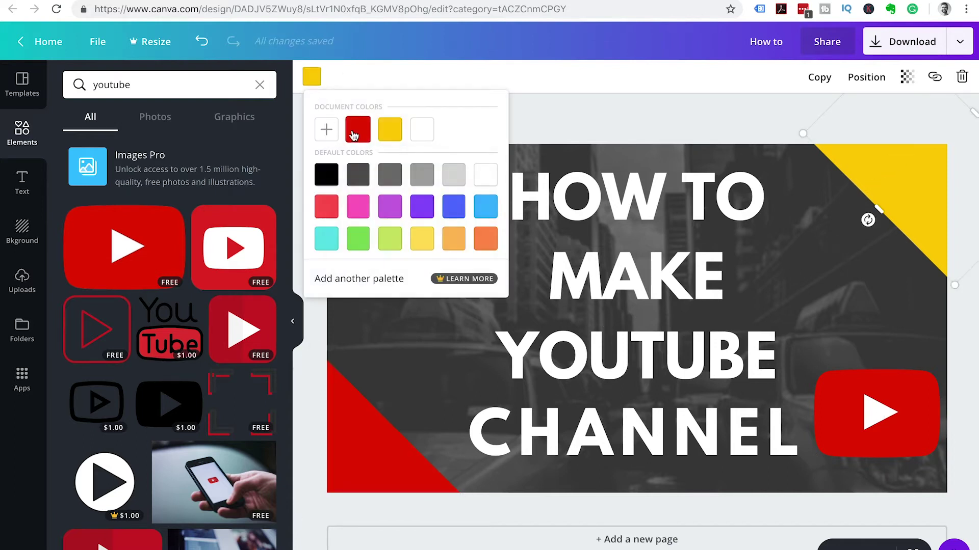
{"action": "left_click", "coordinate": [357, 130]}
{"action": "left_click", "coordinate": [613, 112]}
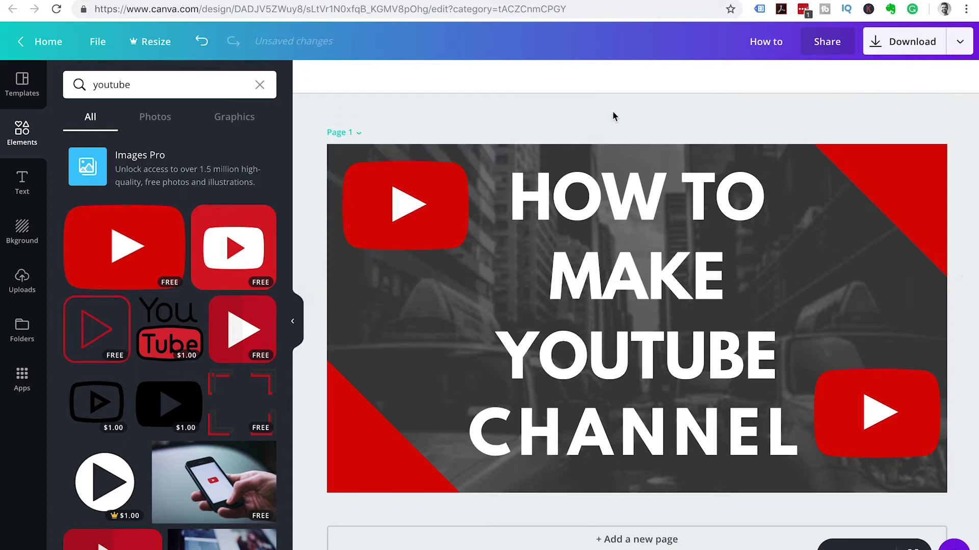
- Try size 104, then set the heading to 96 and nudge it slightly down
{"action": "double_click", "coordinate": [612, 286]}
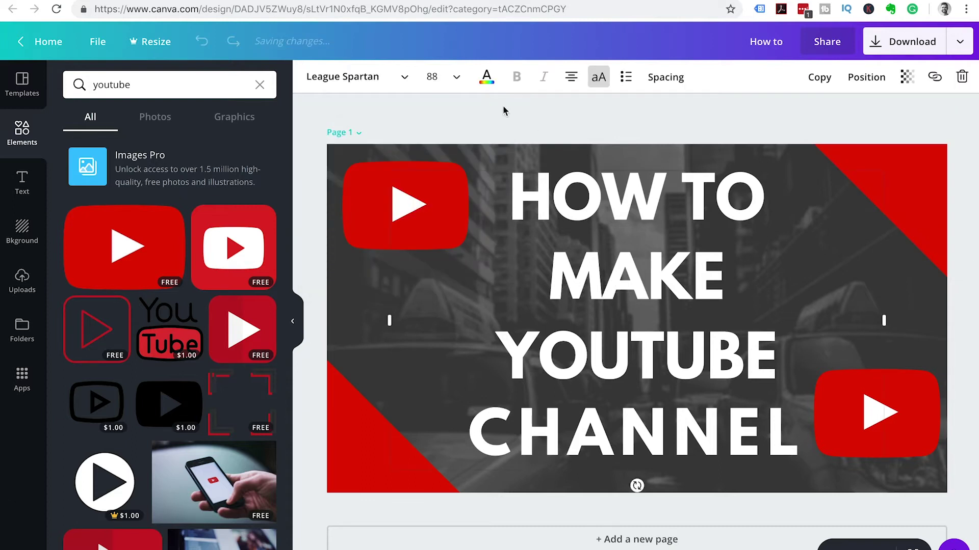
{"action": "left_click", "coordinate": [457, 79]}
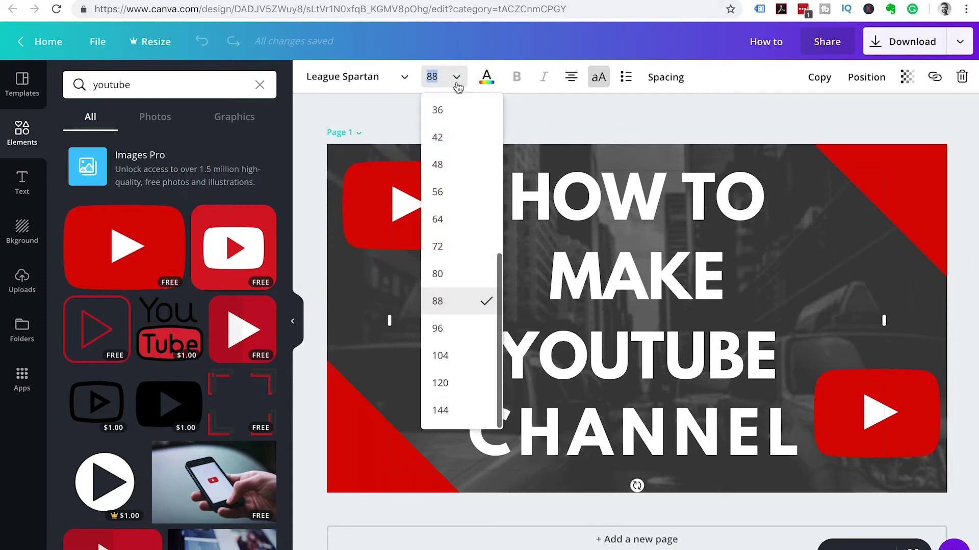
{"action": "left_click", "coordinate": [454, 357]}
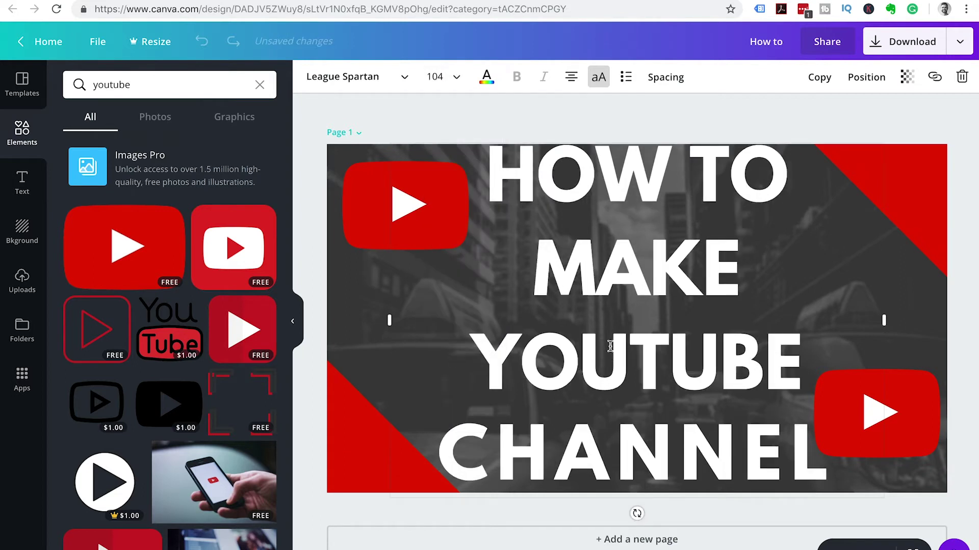
{"action": "left_click", "coordinate": [457, 79]}
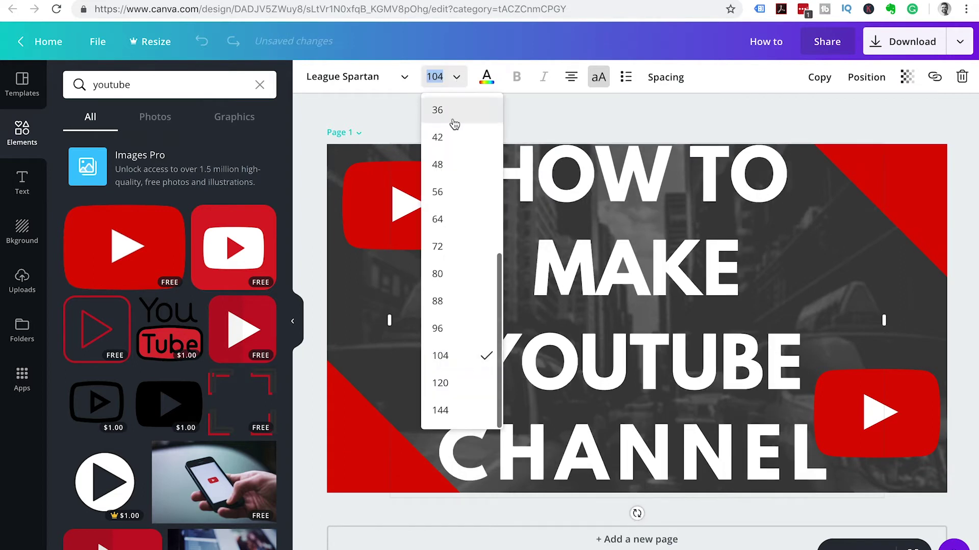
{"action": "left_click", "coordinate": [448, 326]}
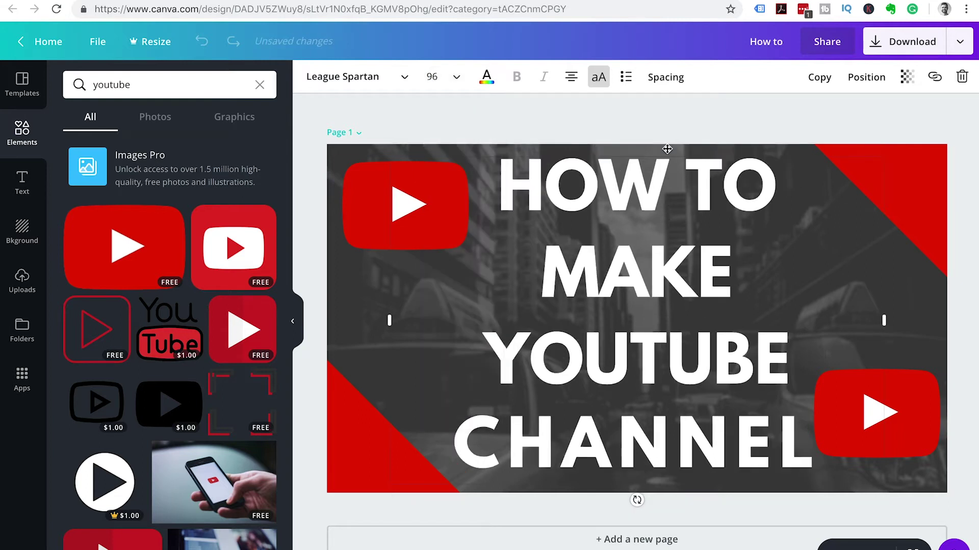
{"action": "left_click_drag", "start_coordinate": [667, 149], "coordinate": [667, 154]}
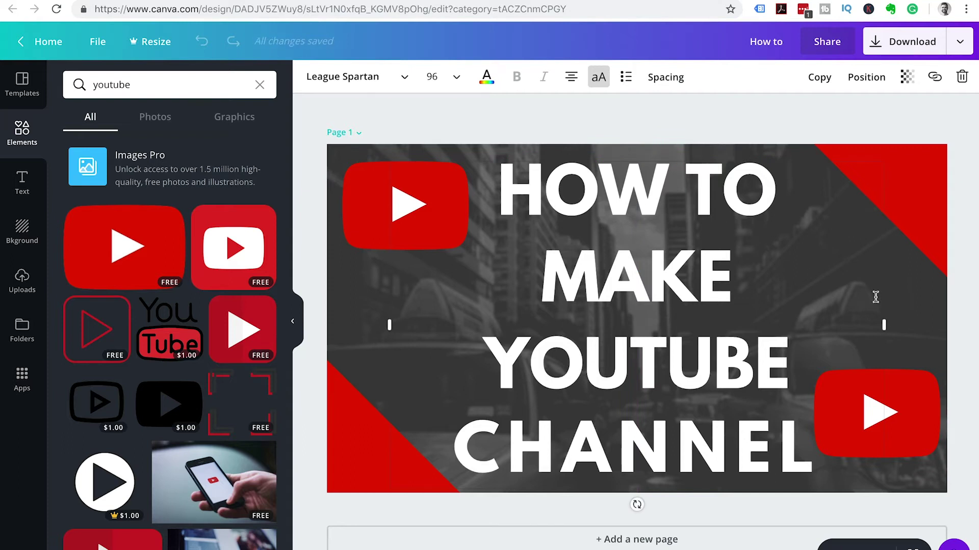
- Add 'A' after MAKE so the heading reads HOW TO MAKE A YOUTUBE CHANNEL
{"action": "left_click", "coordinate": [762, 258]}
{"action": "type", "text": "A"}
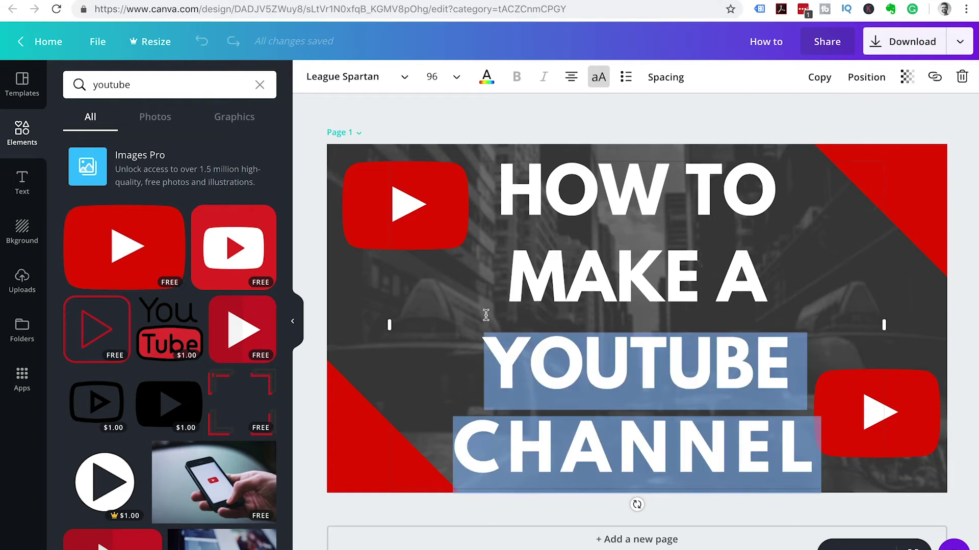
{"action": "left_click_drag", "start_coordinate": [486, 315], "coordinate": [443, 151]}
- Try Aileron Heavy and Adumu Regular, then set the heading font to Alfa Slab One
{"action": "left_click", "coordinate": [405, 78]}
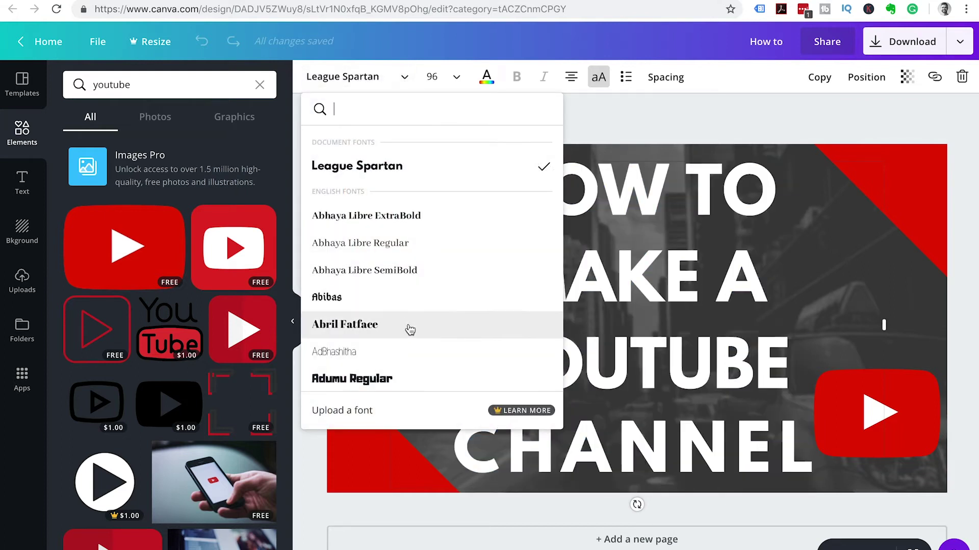
{"action": "scroll", "coordinate": [415, 335], "scroll_direction": "down", "scroll_amount": 3}
{"action": "scroll", "coordinate": [416, 335], "scroll_direction": "down", "scroll_amount": 3}
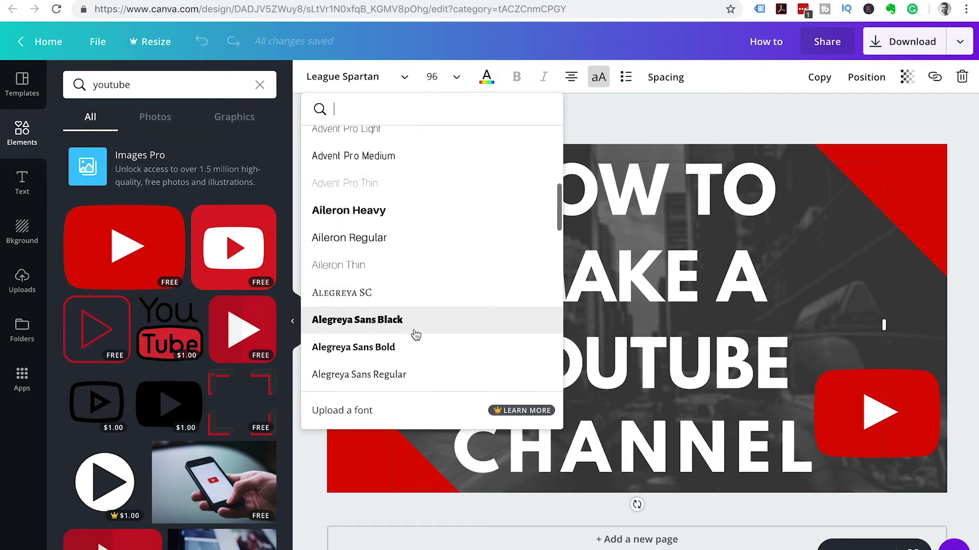
{"action": "left_click", "coordinate": [377, 211]}
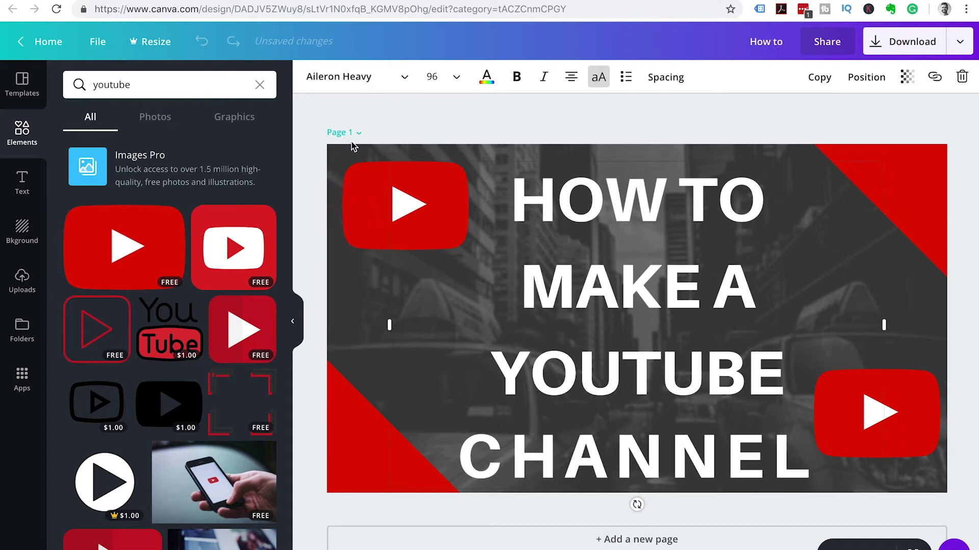
{"action": "left_click", "coordinate": [376, 80]}
{"action": "scroll", "coordinate": [439, 337], "scroll_direction": "down", "scroll_amount": 3}
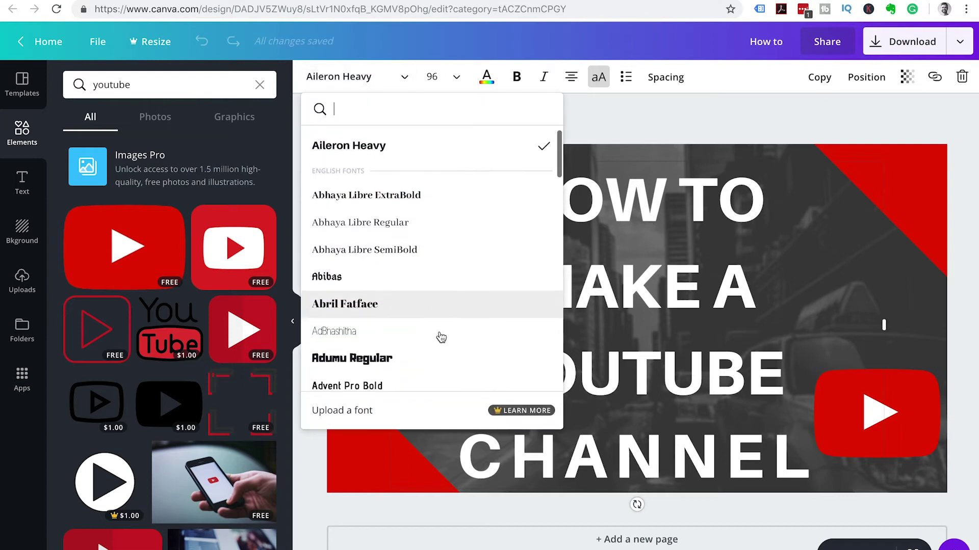
{"action": "left_click", "coordinate": [371, 263]}
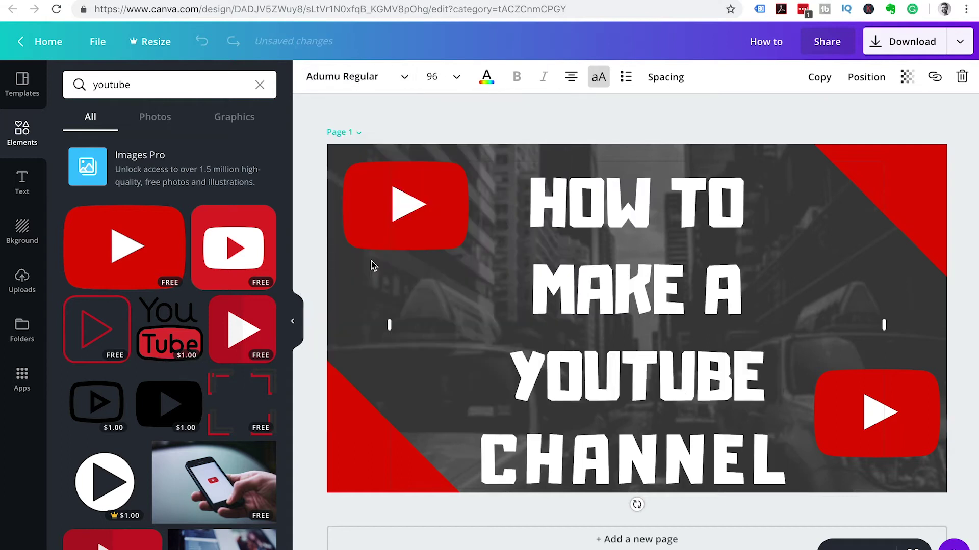
{"action": "left_click", "coordinate": [379, 79]}
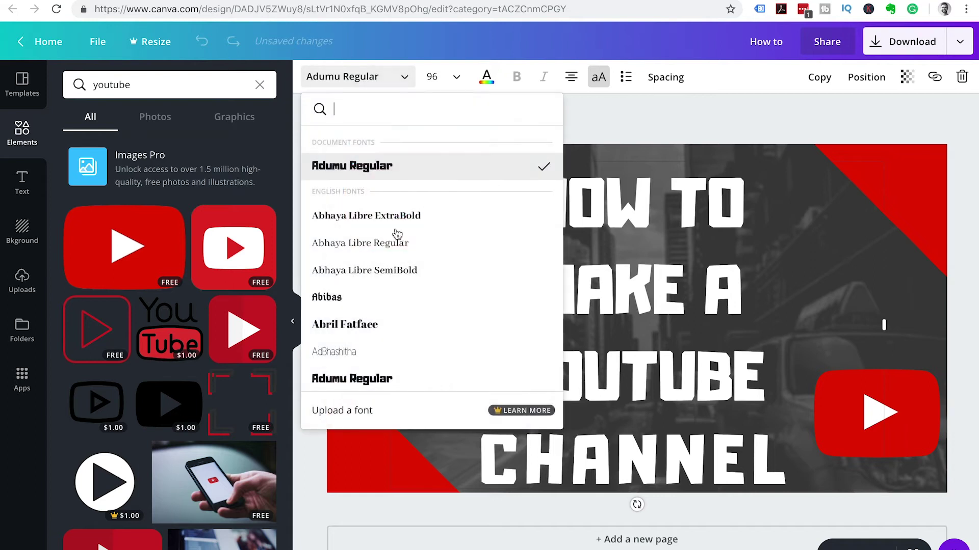
{"action": "scroll", "coordinate": [412, 335], "scroll_direction": "down", "scroll_amount": 10}
{"action": "scroll", "coordinate": [413, 335], "scroll_direction": "down", "scroll_amount": 3}
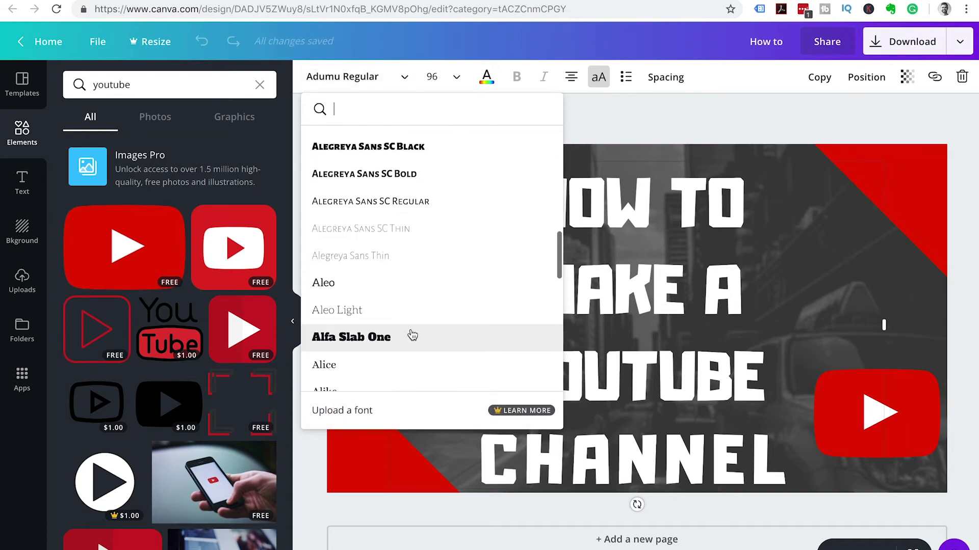
{"action": "left_click", "coordinate": [386, 260]}
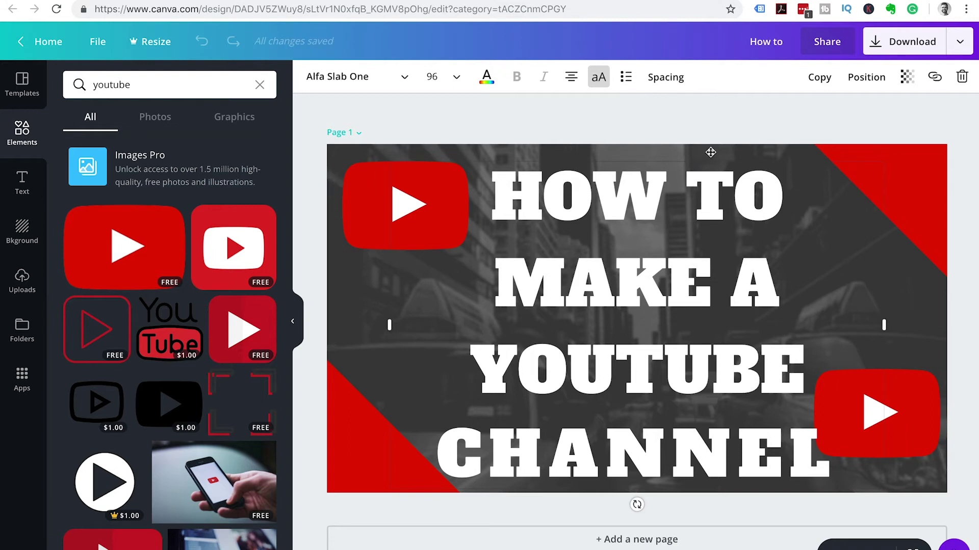
- Nudge the heading up-left, then shrink the right play button into the bottom-right corner beside CHANNEL
{"action": "left_click_drag", "start_coordinate": [710, 153], "coordinate": [703, 149]}
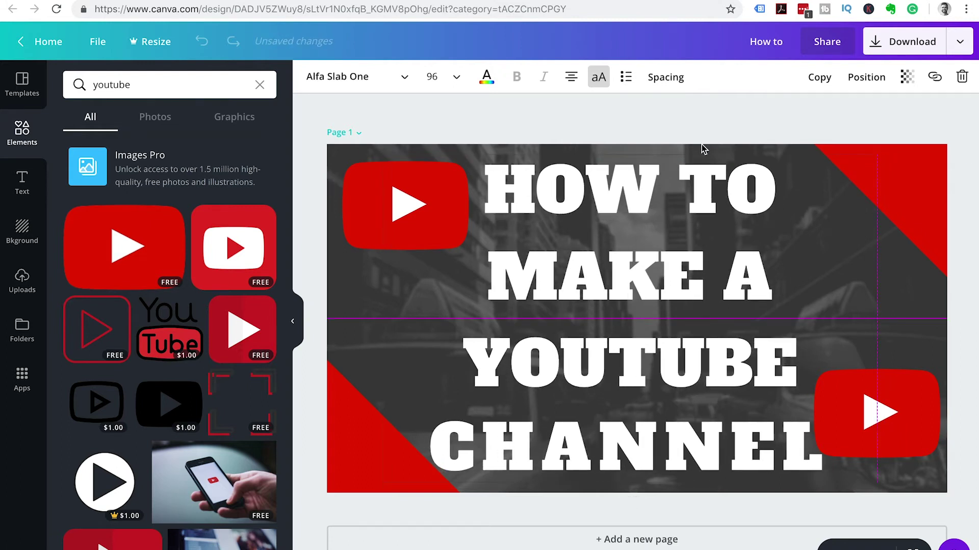
{"action": "left_click_drag", "start_coordinate": [701, 148], "coordinate": [701, 149]}
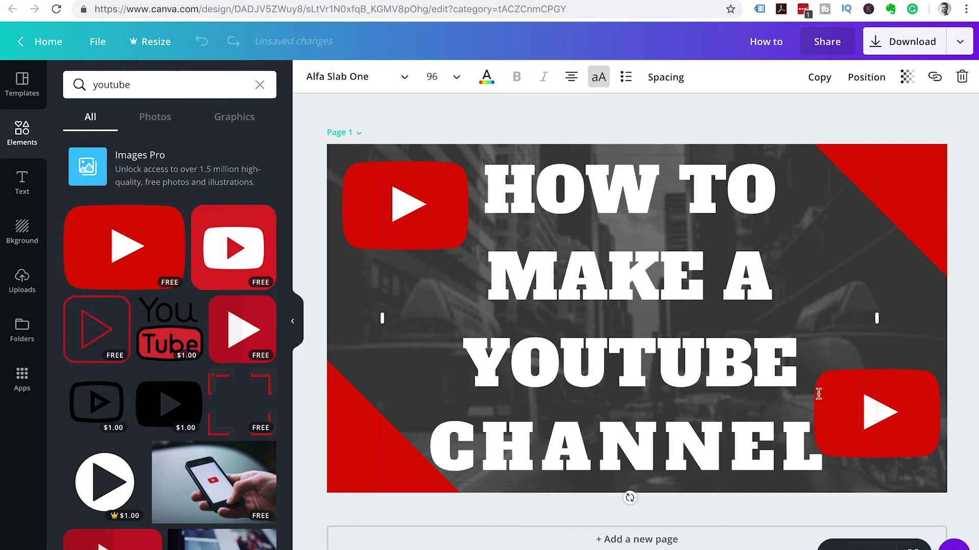
{"action": "left_click", "coordinate": [893, 400]}
{"action": "key", "text": "Right"}
{"action": "key", "text": "Right"}
{"action": "key", "text": "Right"}
{"action": "key", "text": "Right"}
{"action": "key", "text": "Right"}
{"action": "key", "text": "Right"}
{"action": "key", "text": "Right"}
{"action": "key", "text": "Right"}
{"action": "key", "text": "Right"}
{"action": "key", "text": "Right"}
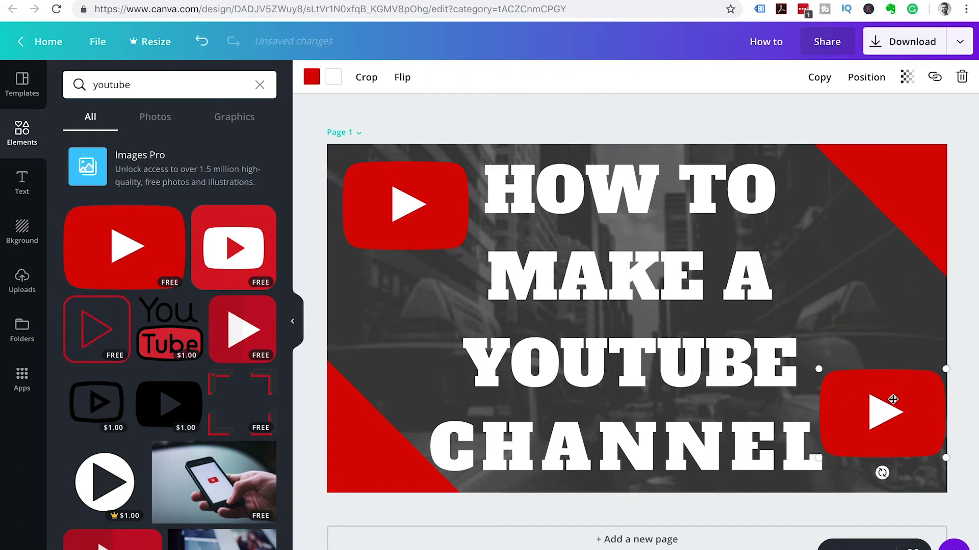
{"action": "left_click_drag", "start_coordinate": [819, 371], "coordinate": [847, 392]}
{"action": "left_click_drag", "start_coordinate": [901, 415], "coordinate": [900, 433]}
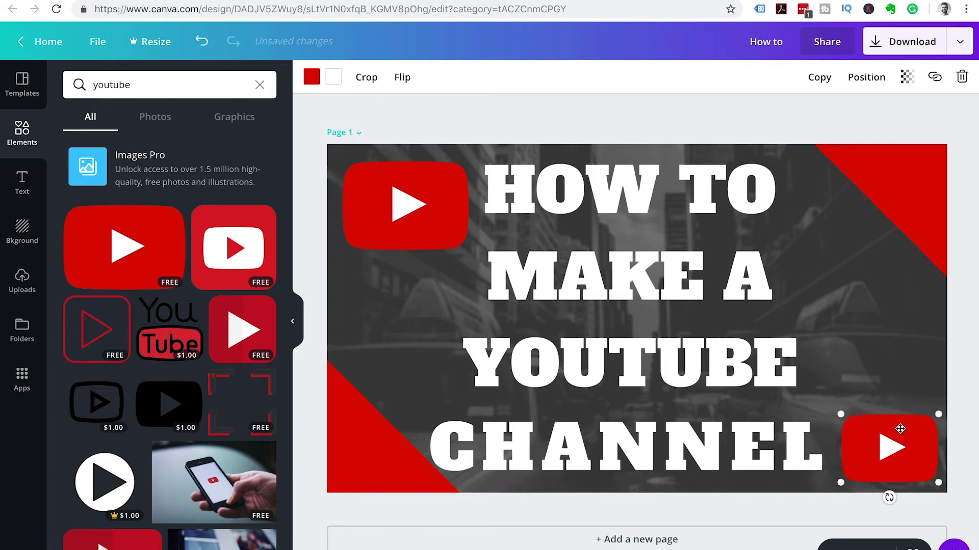
- Remove the old top-left play button and place the small play button in the top-left corner
{"action": "left_click", "coordinate": [378, 212]}
{"action": "key", "text": "Delete"}
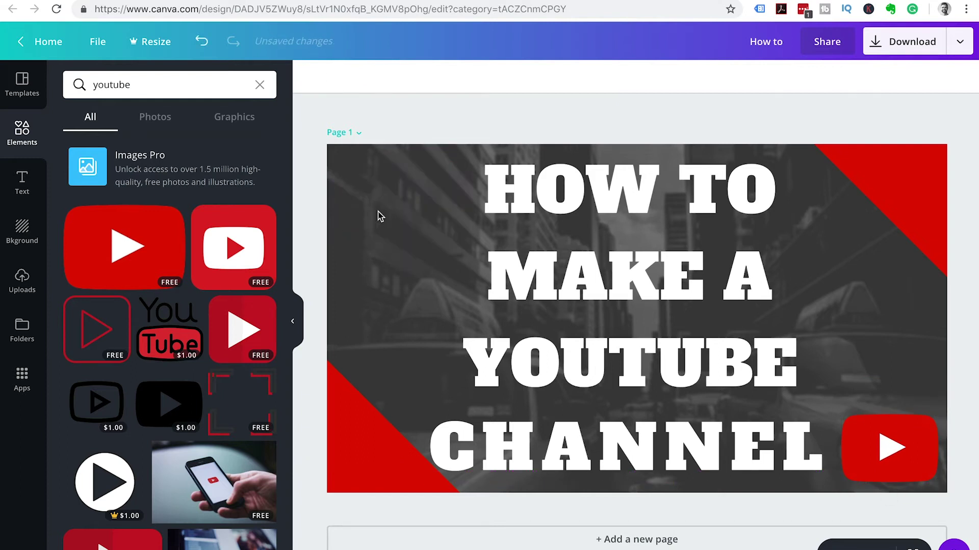
{"action": "left_click", "coordinate": [877, 428]}
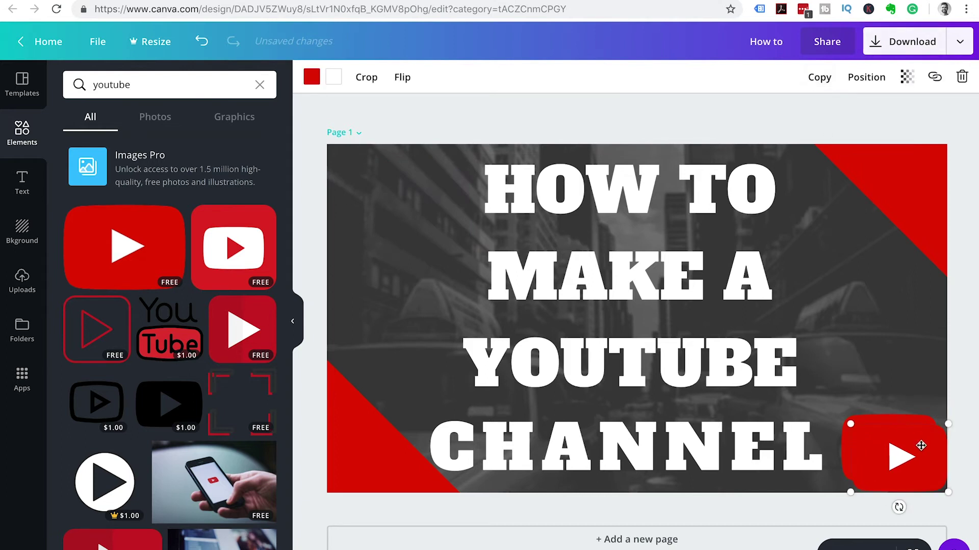
{"action": "left_click_drag", "start_coordinate": [920, 449], "coordinate": [410, 174]}
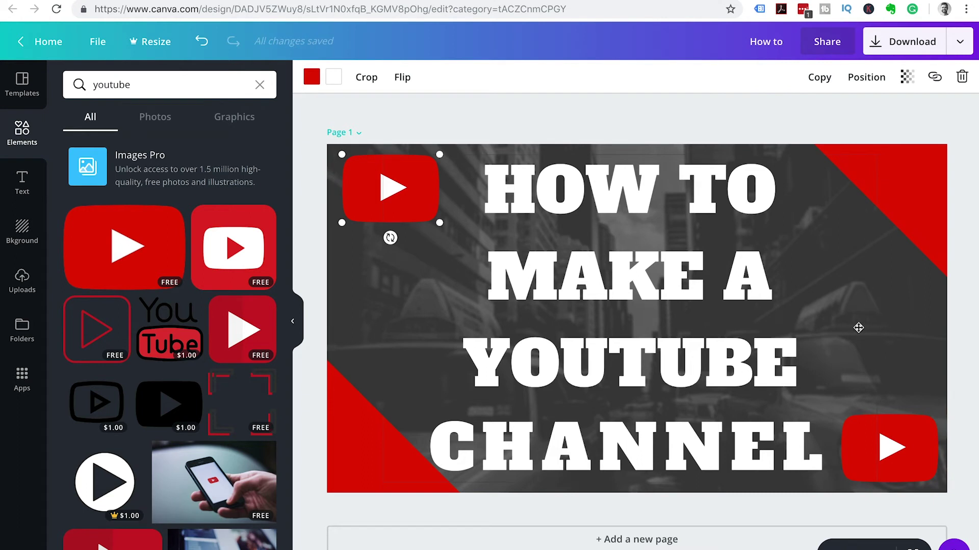
- Browse photo results for 'youtube' and 'laptop', then bring up the uploaded images
{"action": "left_click", "coordinate": [747, 112]}
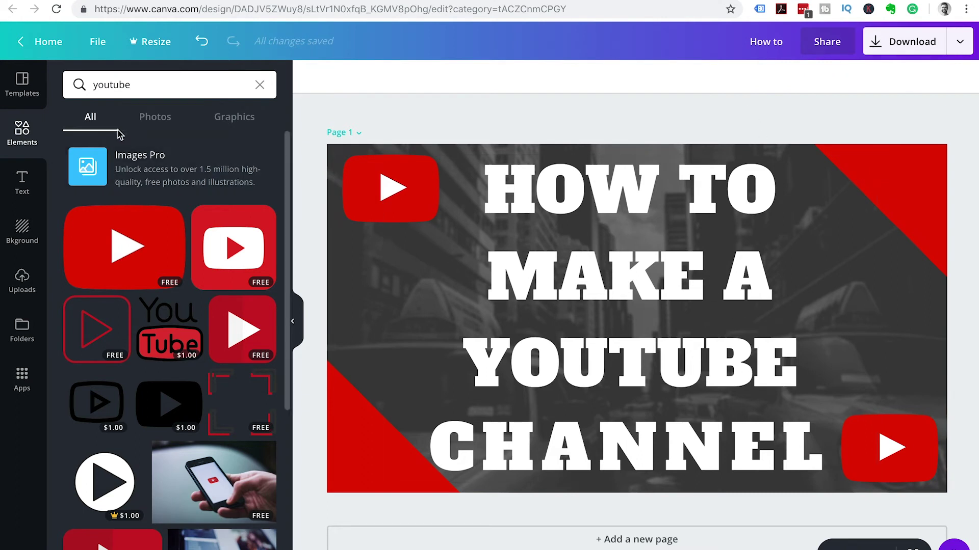
{"action": "left_click", "coordinate": [155, 118]}
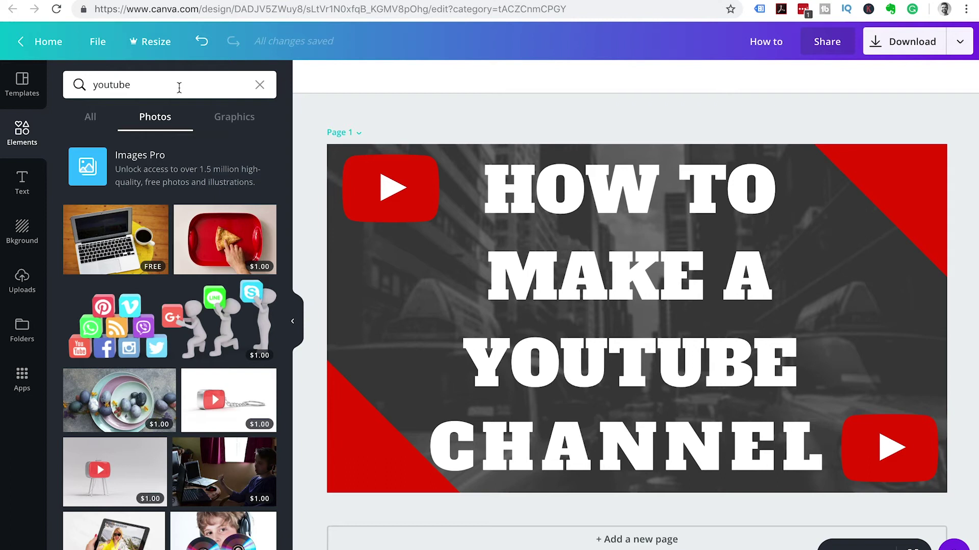
{"action": "left_click_drag", "start_coordinate": [159, 88], "coordinate": [88, 87]}
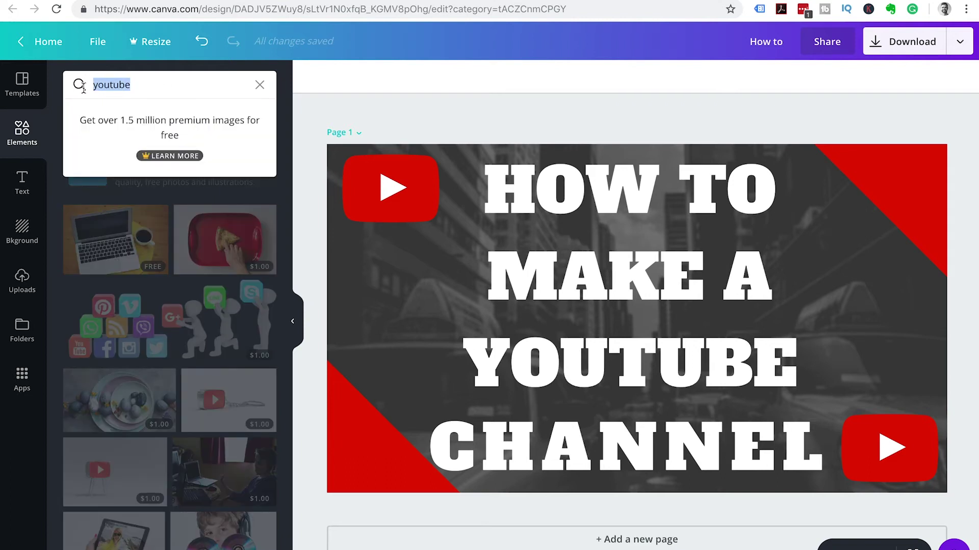
{"action": "type", "text": "lapto"}
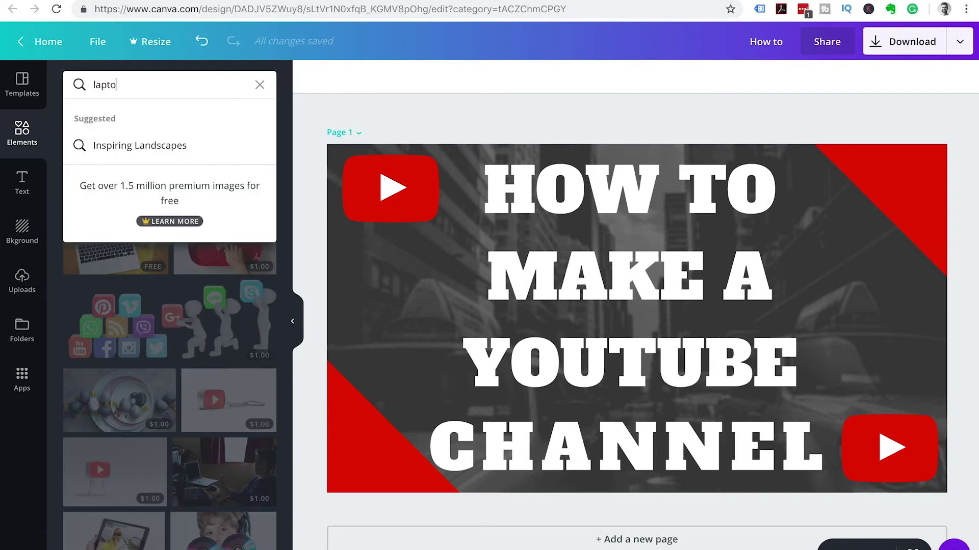
{"action": "type", "text": "p"}
{"action": "key", "text": "Return"}
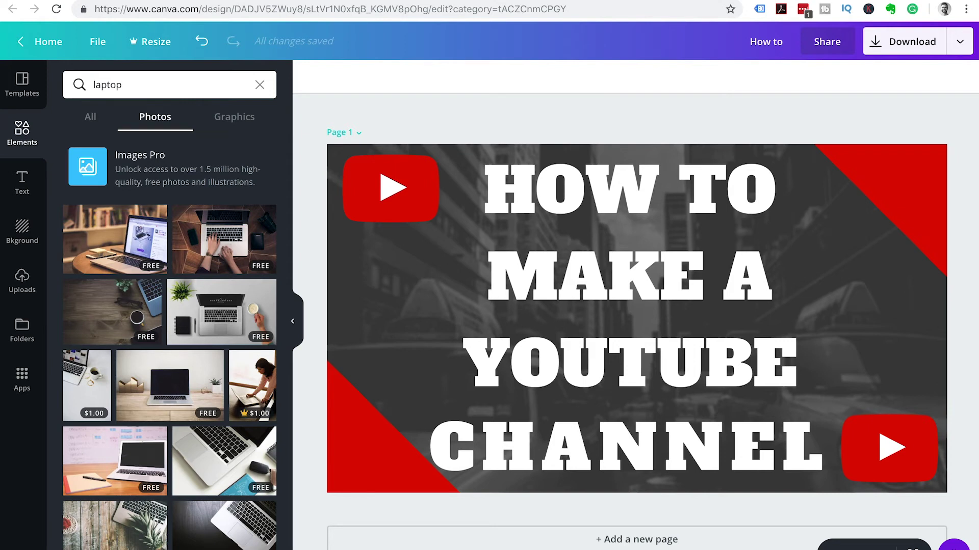
{"action": "left_click", "coordinate": [22, 282]}
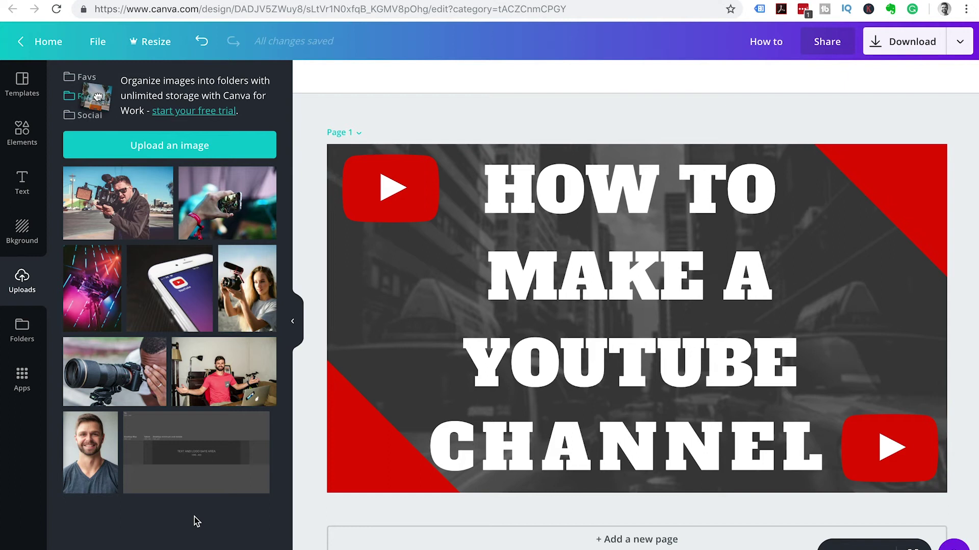
- Drop the woman-with-camera upload onto the background and open its Adjust settings
{"action": "left_click_drag", "start_coordinate": [142, 306], "coordinate": [355, 315]}
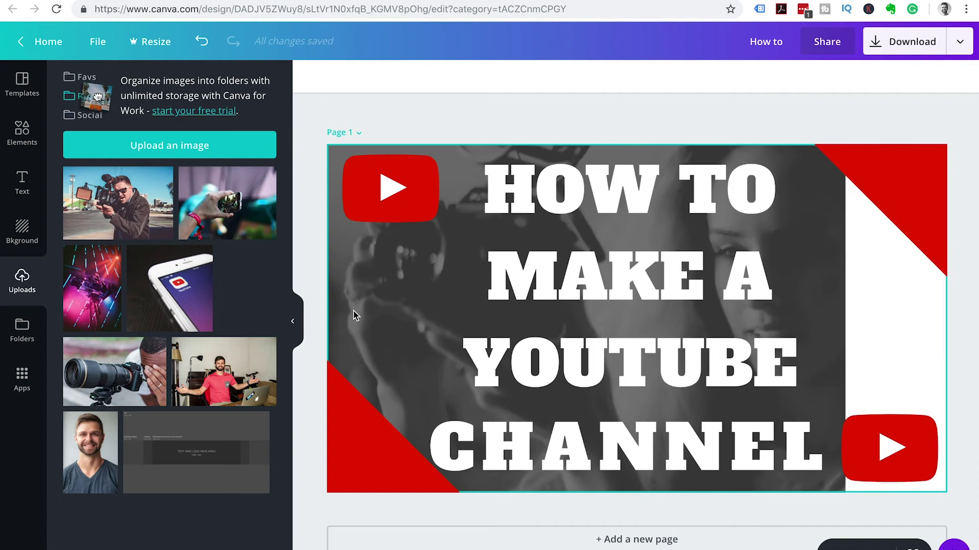
{"action": "left_click_drag", "start_coordinate": [355, 317], "coordinate": [355, 316]}
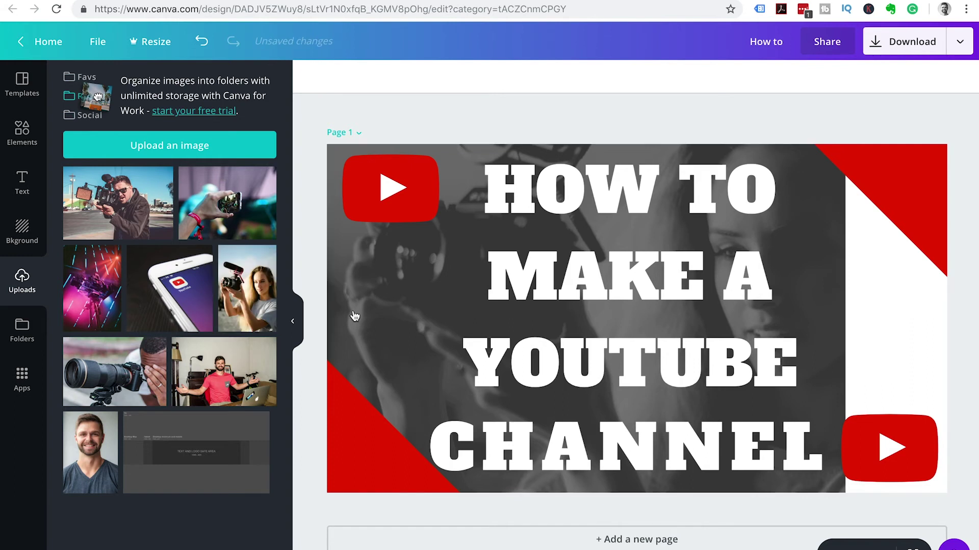
{"action": "double_click", "coordinate": [355, 316]}
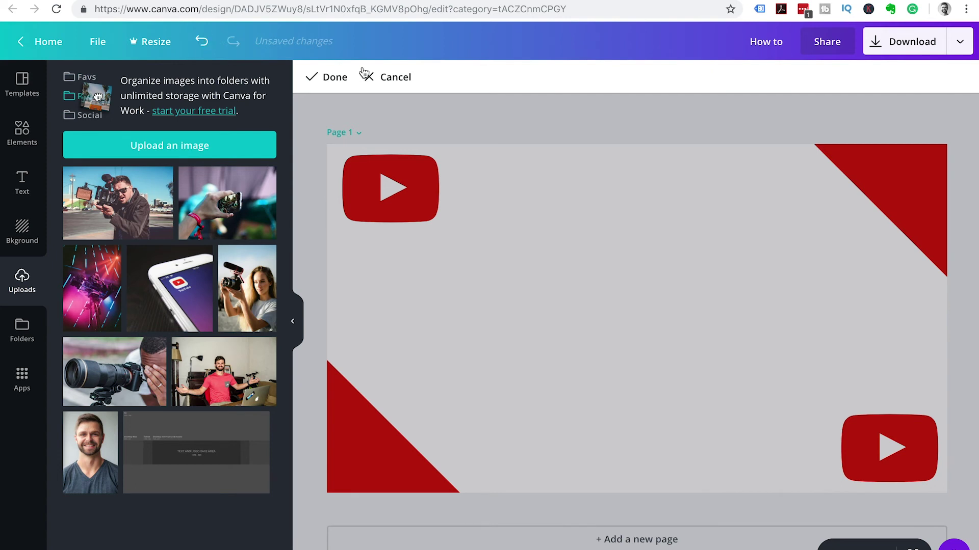
{"action": "left_click", "coordinate": [377, 82]}
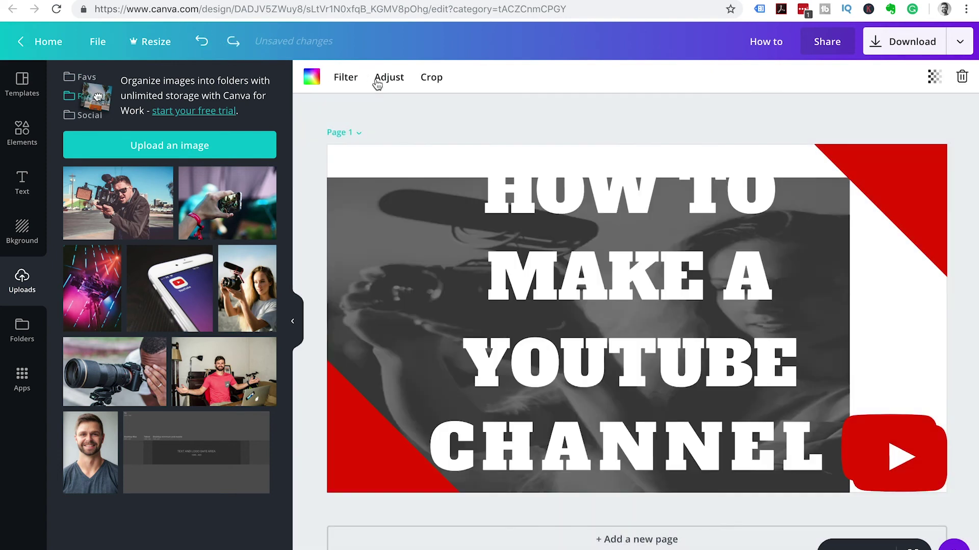
{"action": "left_click", "coordinate": [374, 71]}
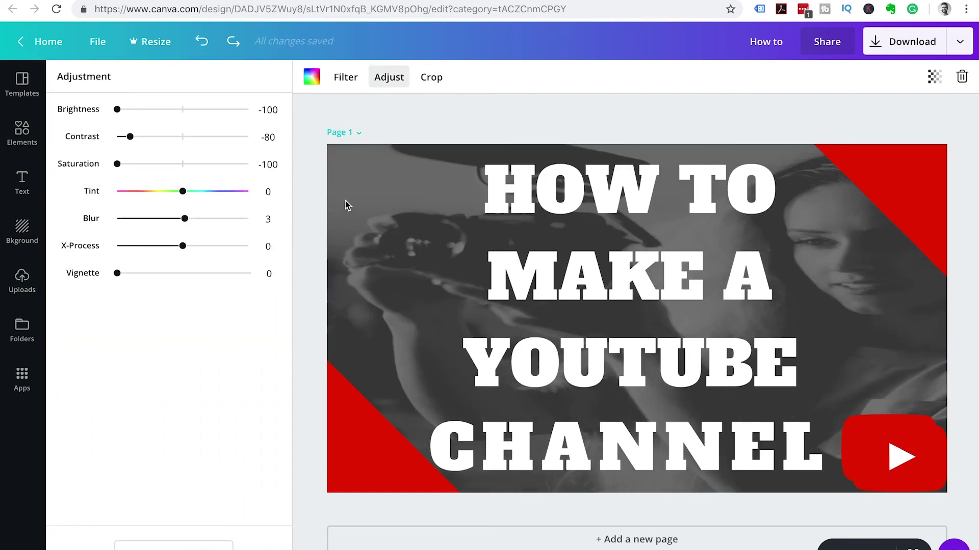
- Undo and redo the background swap, shift the photo slightly, and enter crop mode
{"action": "left_click", "coordinate": [395, 83]}
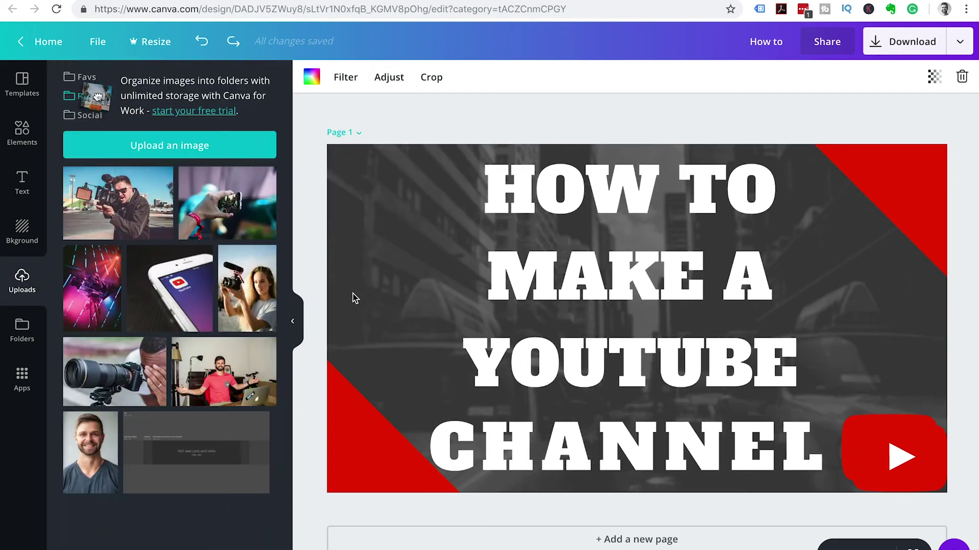
{"action": "double_click", "coordinate": [353, 293]}
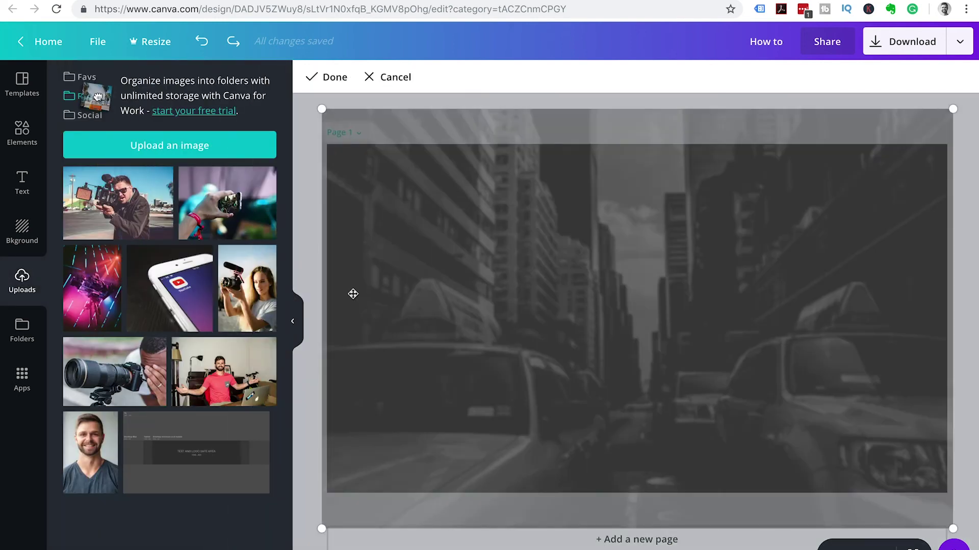
{"action": "key", "text": "Escape"}
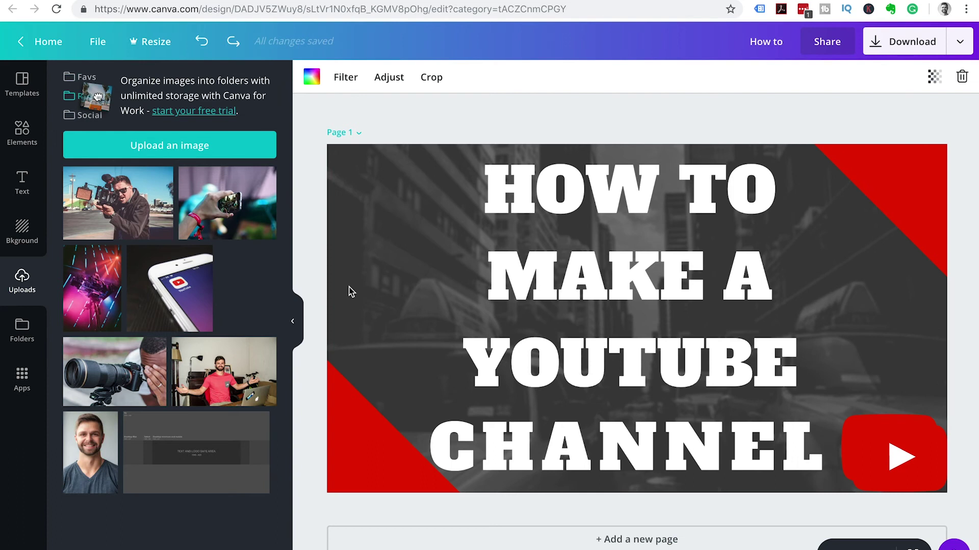
{"action": "key", "text": "ctrl+z"}
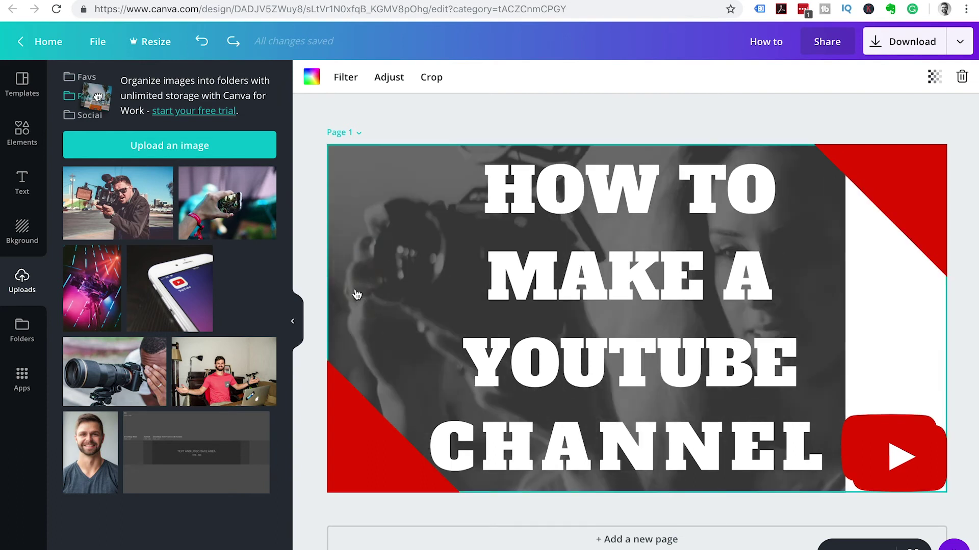
{"action": "left_click_drag", "start_coordinate": [366, 295], "coordinate": [356, 295]}
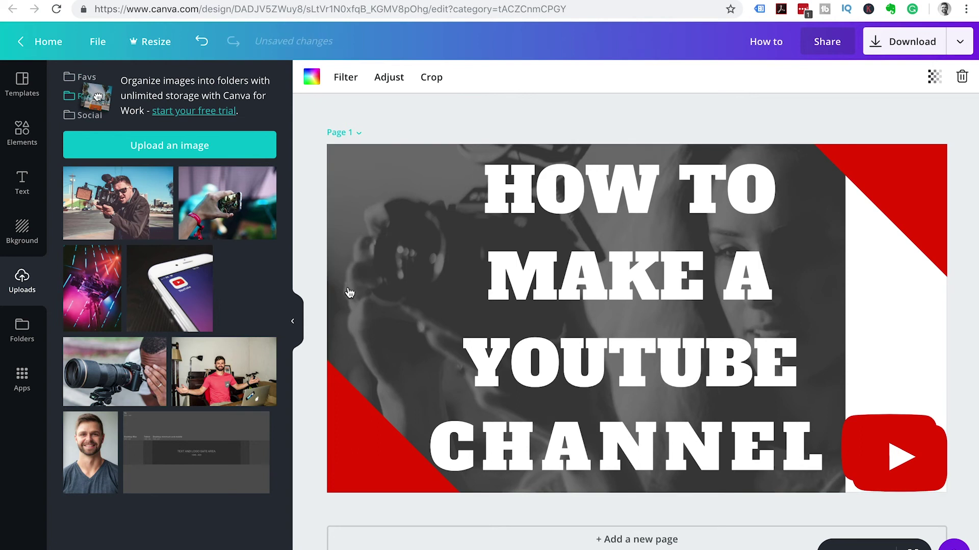
{"action": "double_click", "coordinate": [349, 292]}
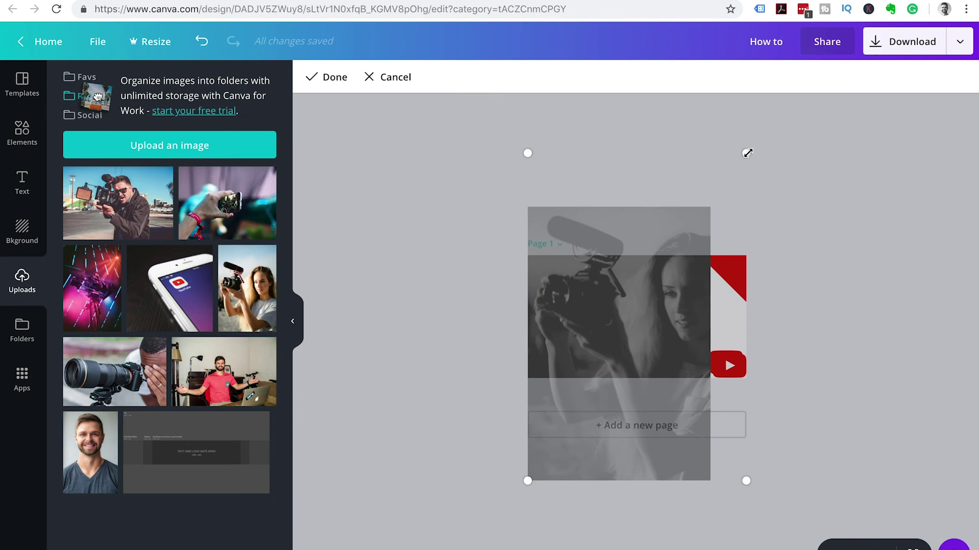
- Enlarge and lower the woman-with-camera photo in its crop frame, apply the crop, and zoom in
{"action": "left_click_drag", "start_coordinate": [748, 152], "coordinate": [828, 116]}
{"action": "left_click_drag", "start_coordinate": [672, 204], "coordinate": [676, 259]}
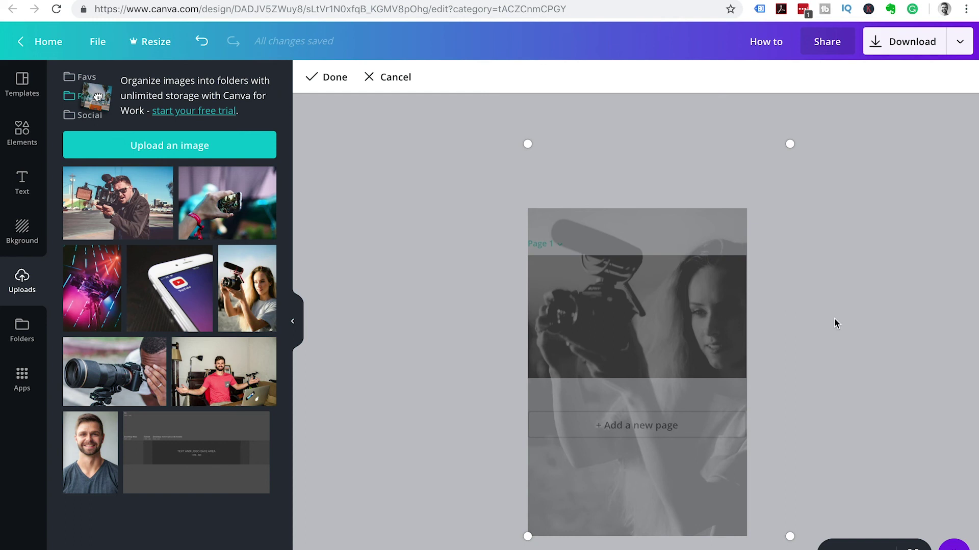
{"action": "left_click", "coordinate": [323, 76]}
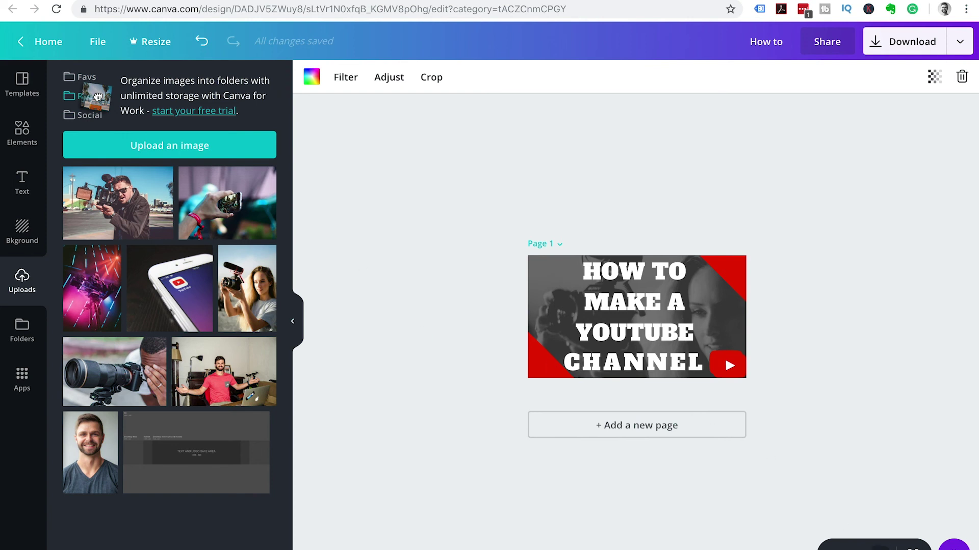
{"action": "left_click", "coordinate": [887, 546]}
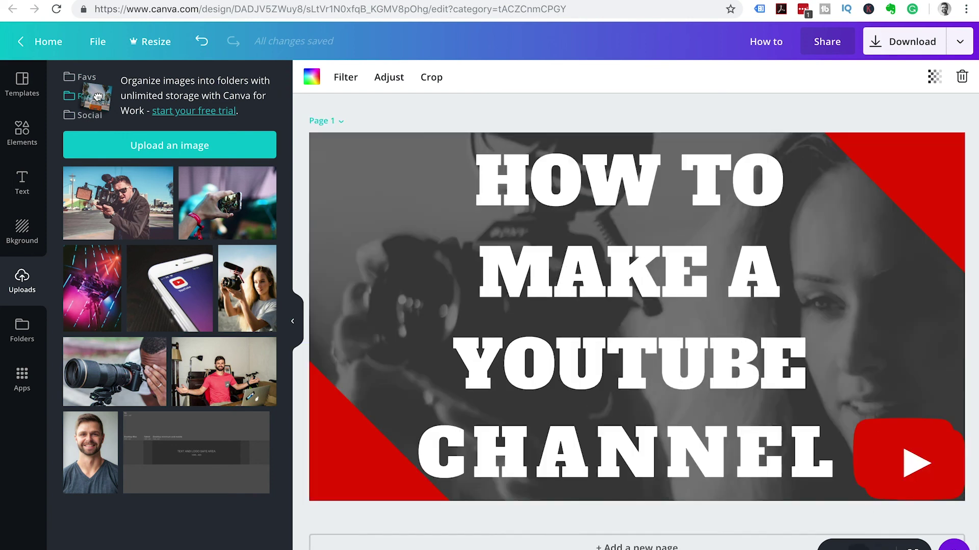
- Zoom out and nudge the top-left play button slightly left toward the thumbnail's edge
{"action": "left_click", "coordinate": [839, 546]}
{"action": "left_click_drag", "start_coordinate": [804, 409], "coordinate": [461, 225]}
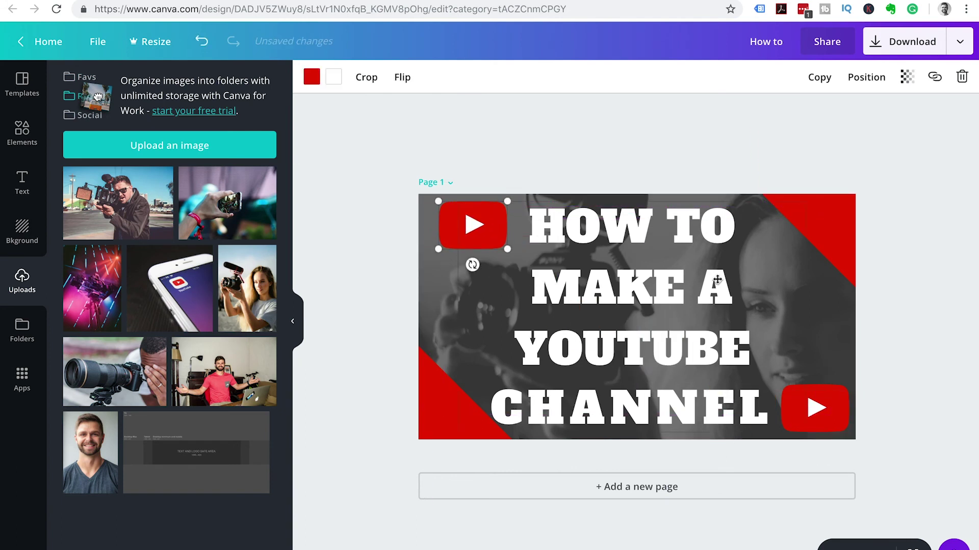
{"action": "left_click", "coordinate": [940, 324]}
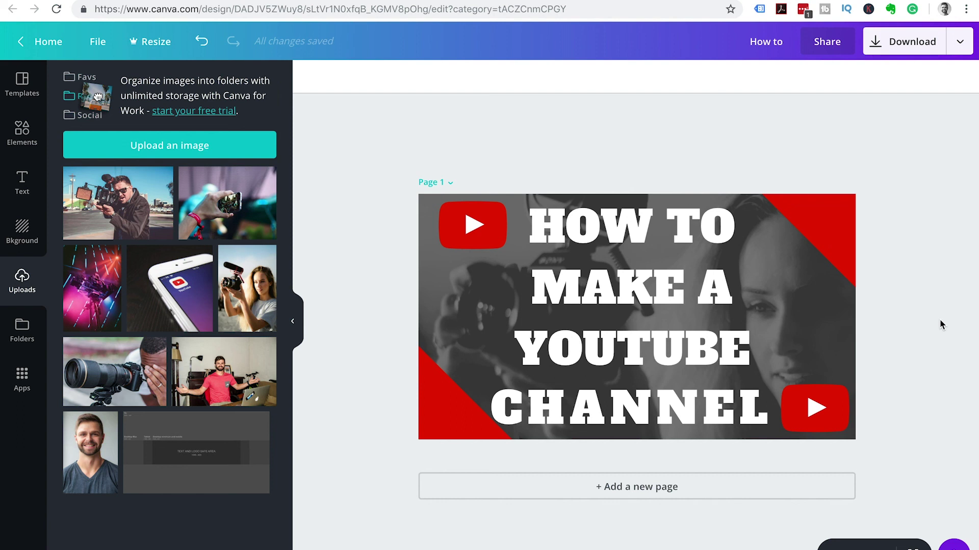
{"action": "left_click_drag", "start_coordinate": [455, 227], "coordinate": [439, 227]}
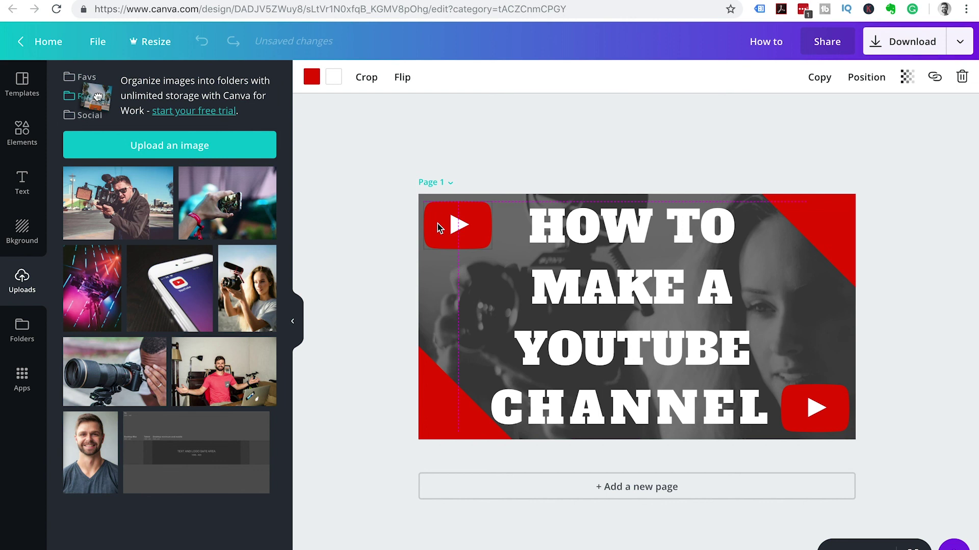
{"action": "left_click", "coordinate": [832, 406]}
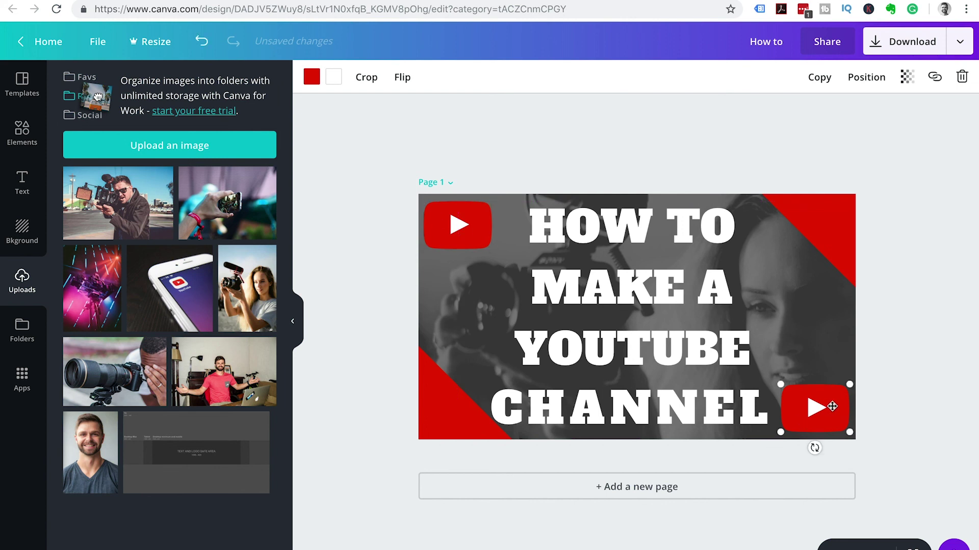
{"action": "left_click", "coordinate": [922, 386]}
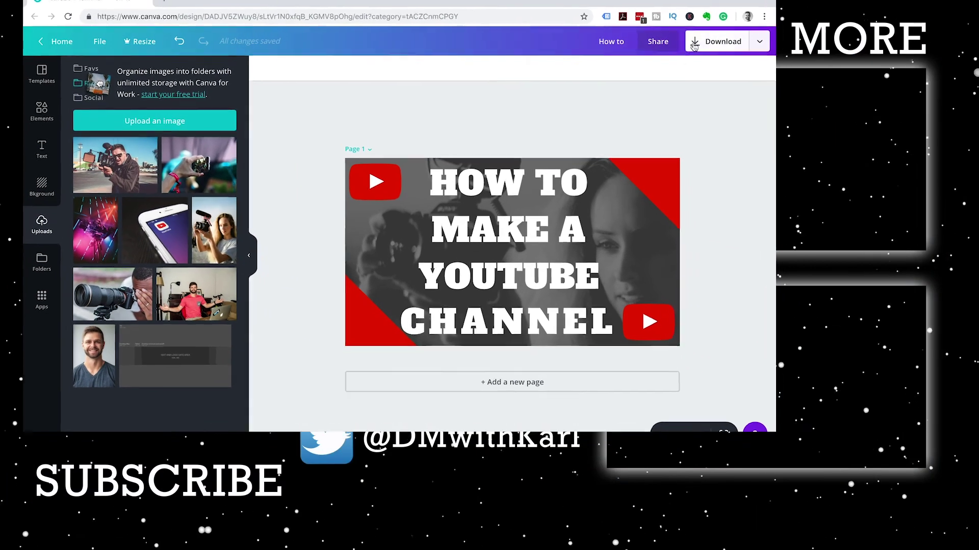
- Bring up the thumbnail's download options with PNG as the file type
{"action": "left_click", "coordinate": [695, 45]}
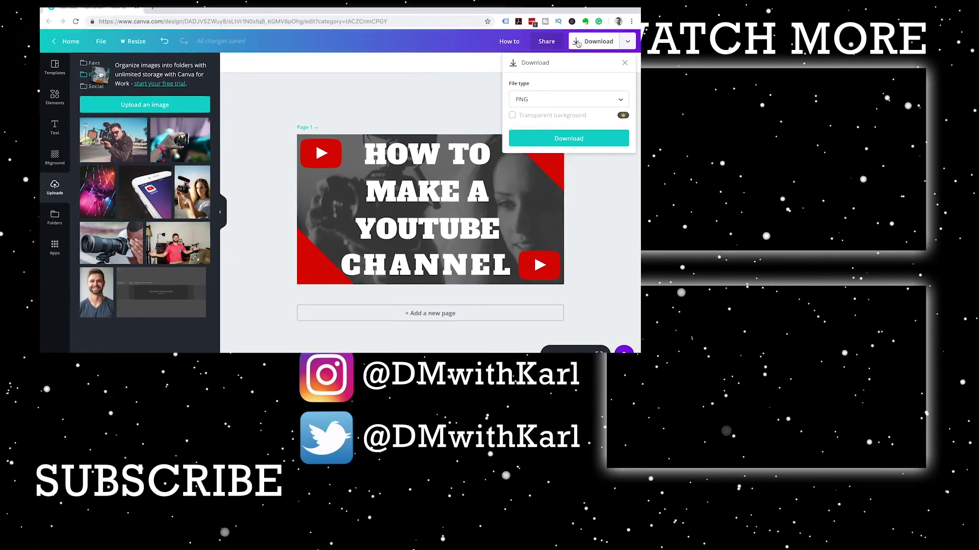